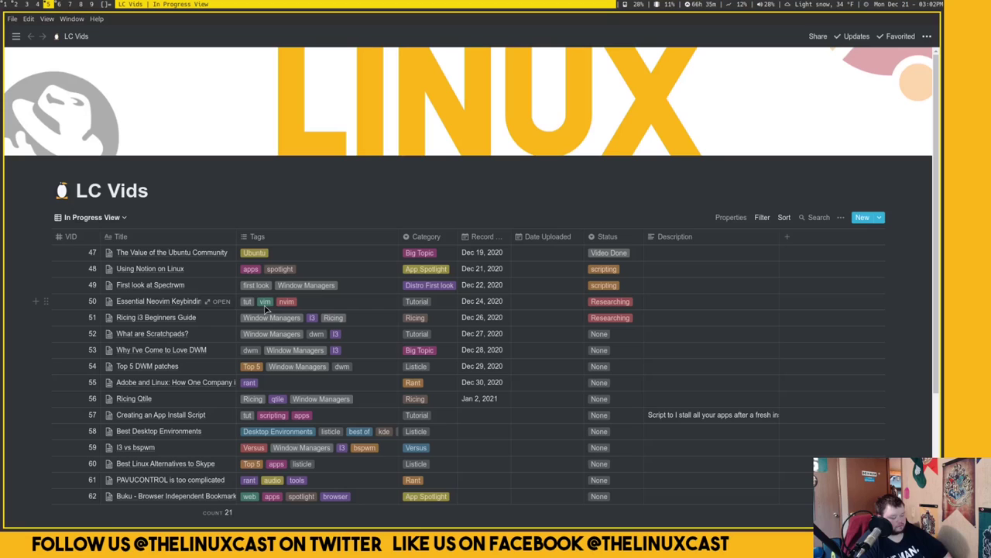
- Make the Notion window with LC Vids float and switch to the workspace with Firefox
key(super+shift+space)
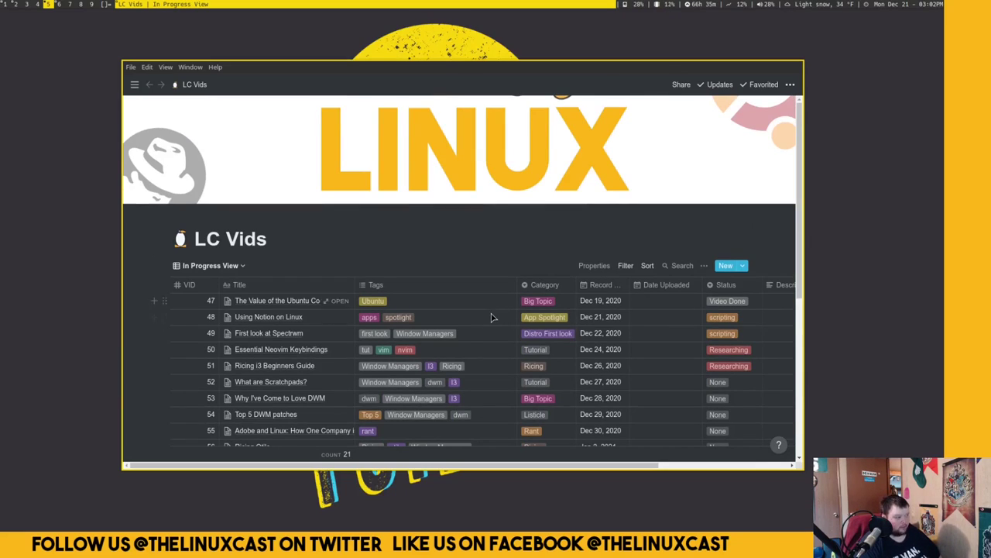
click(39, 5)
key(super+w)
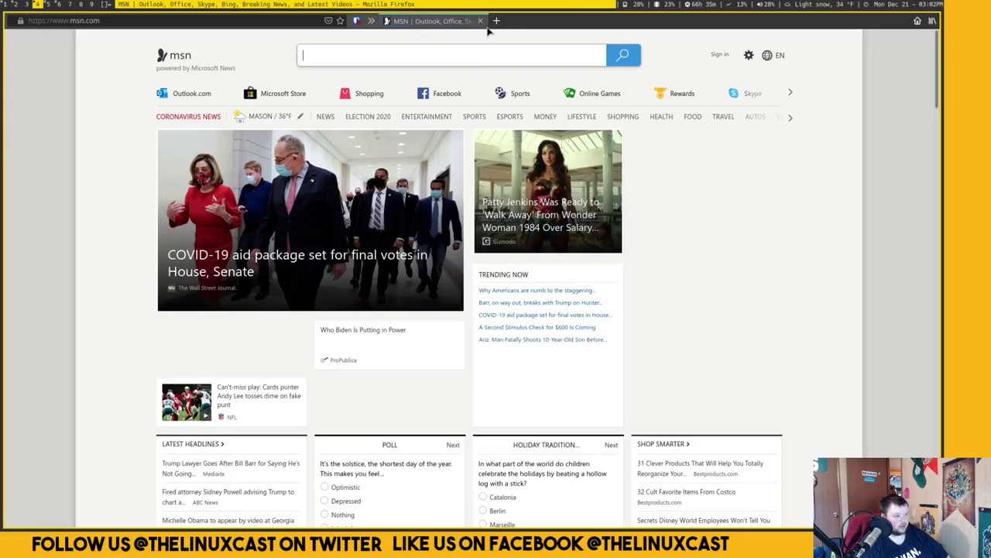
- Open Notion in a new tab from the start page's links and close the MSN tab
click(497, 21)
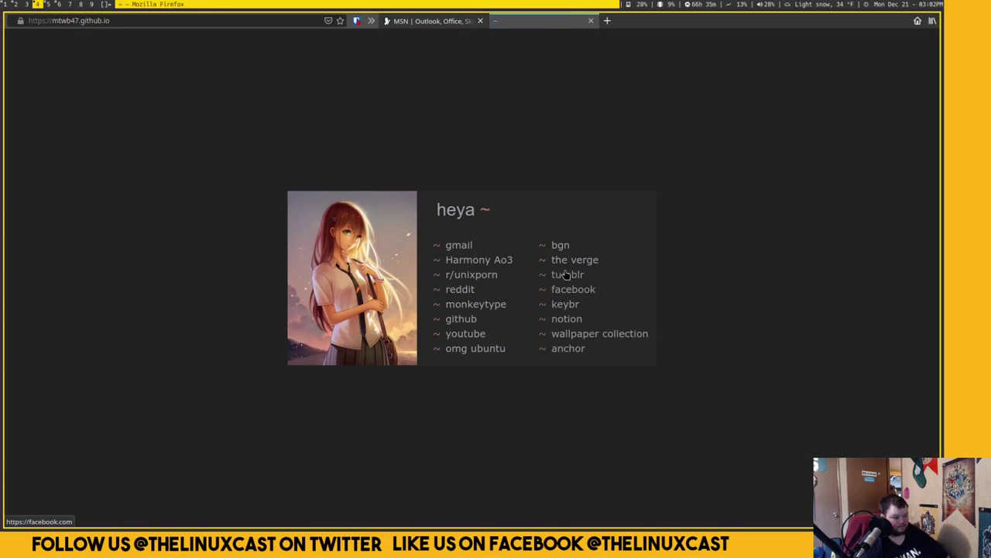
click(563, 319)
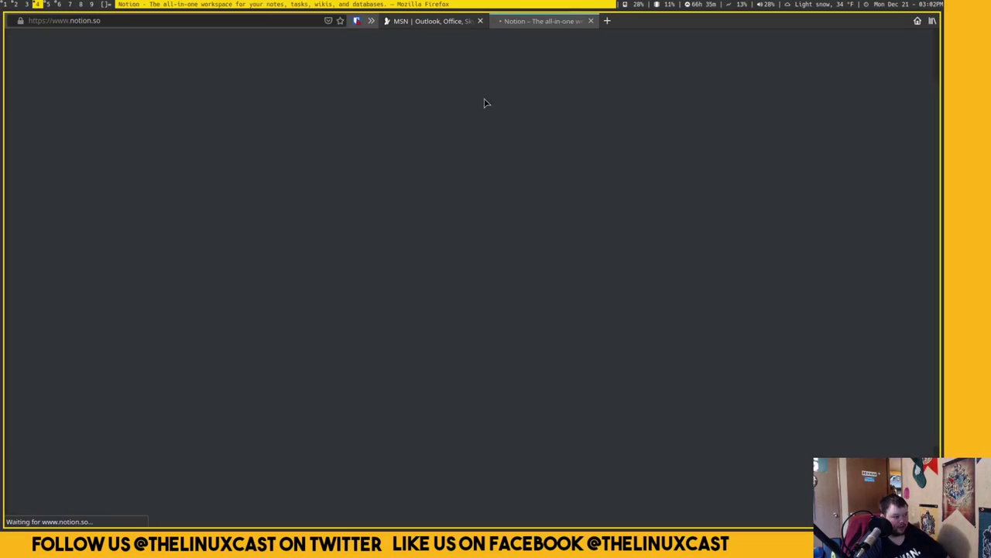
click(480, 21)
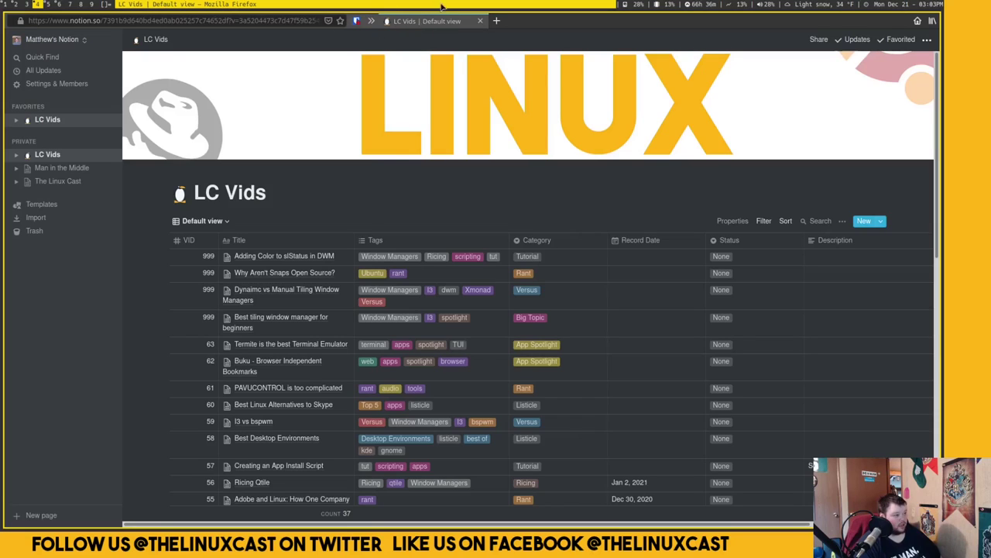
- Open the puneetsl/lotion GitHub repository in another new tab by looking up lotion
click(496, 21)
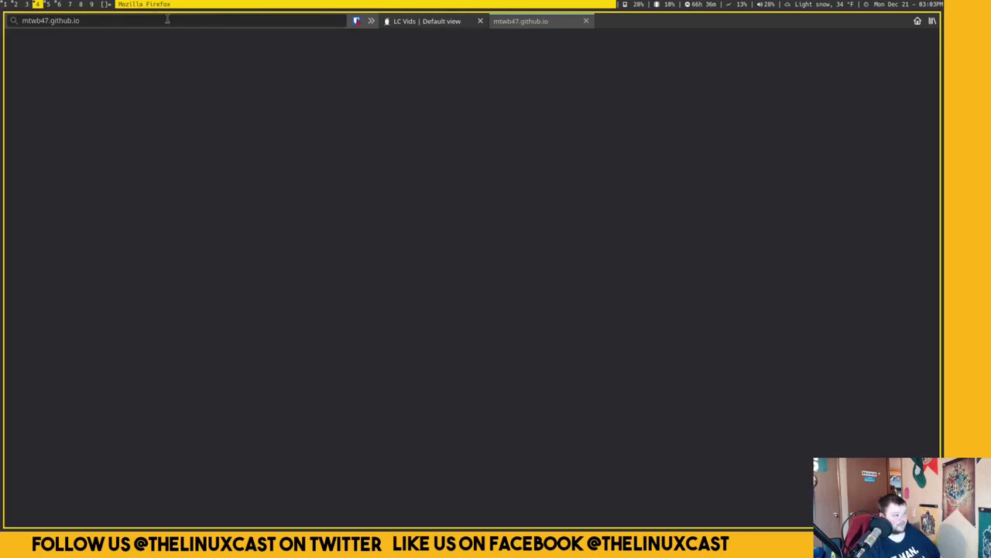
click(114, 18)
text(lotio)
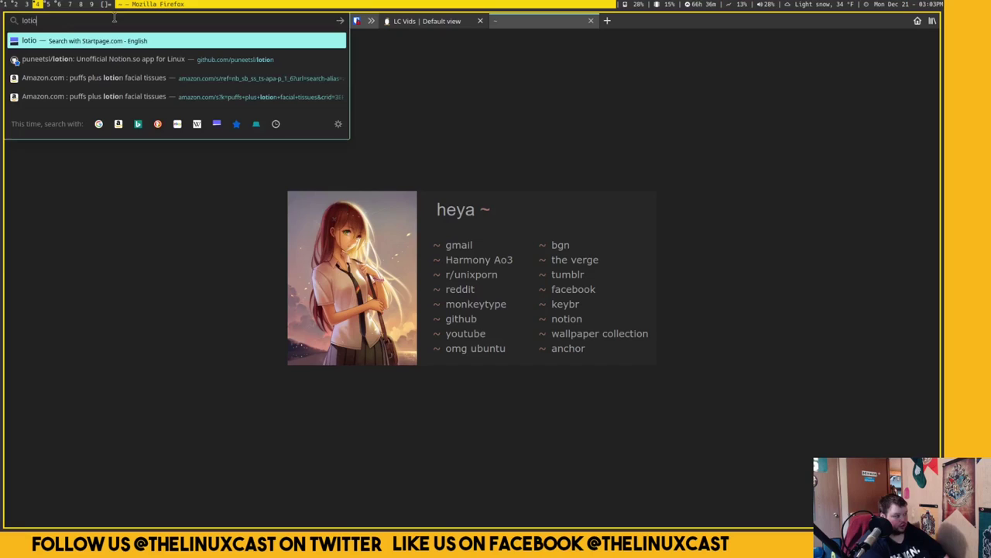
key(Down)
key(Return)
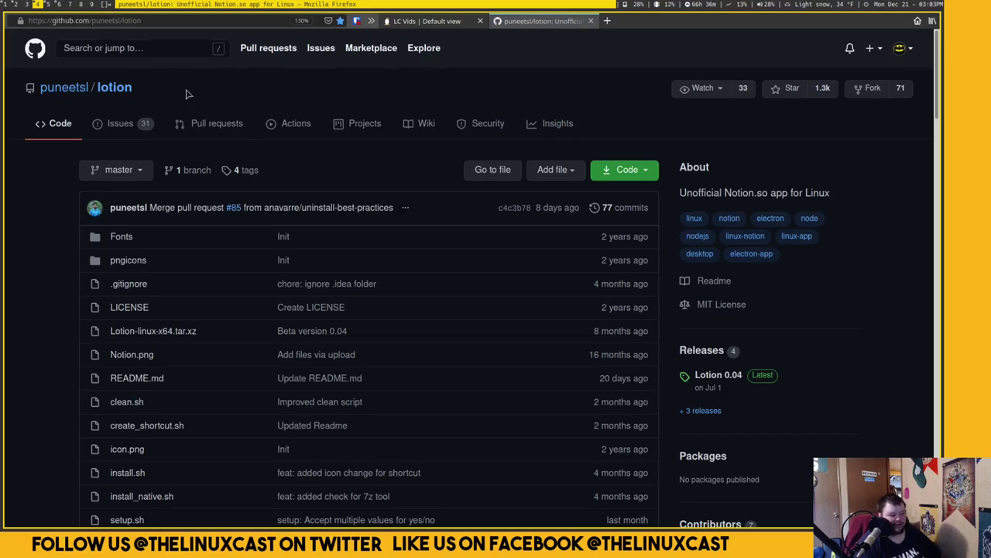
- Read through the Lotion repository's README, covering the introduction, installation commands and features
scroll(192, 104, down, 1)
scroll(205, 120, up, 1)
scroll(207, 122, down, 1)
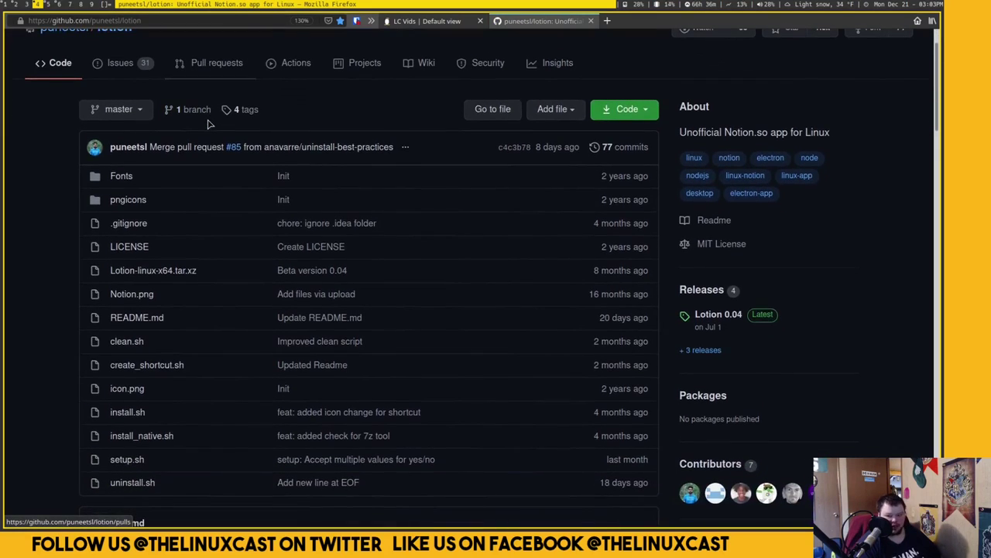
scroll(208, 124, down, 6)
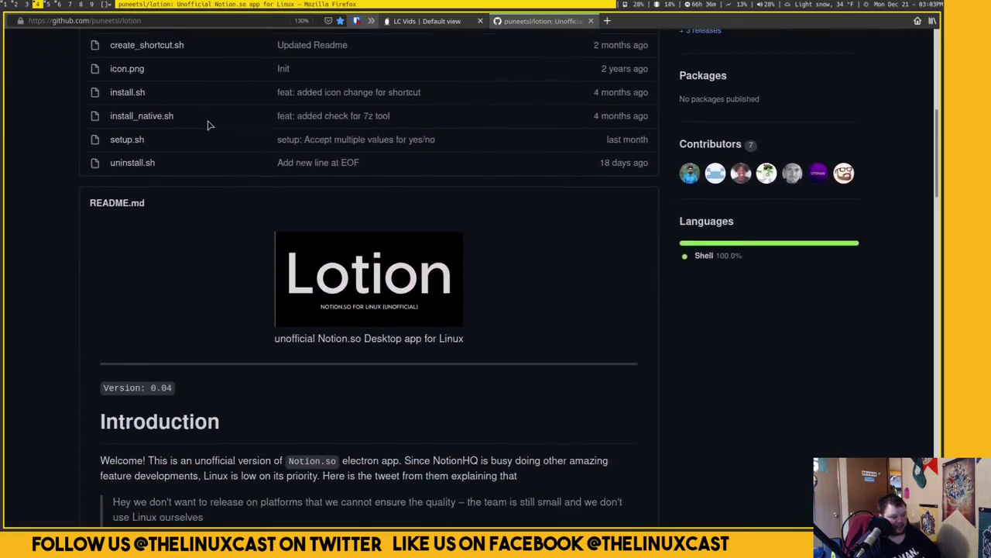
scroll(207, 124, down, 5)
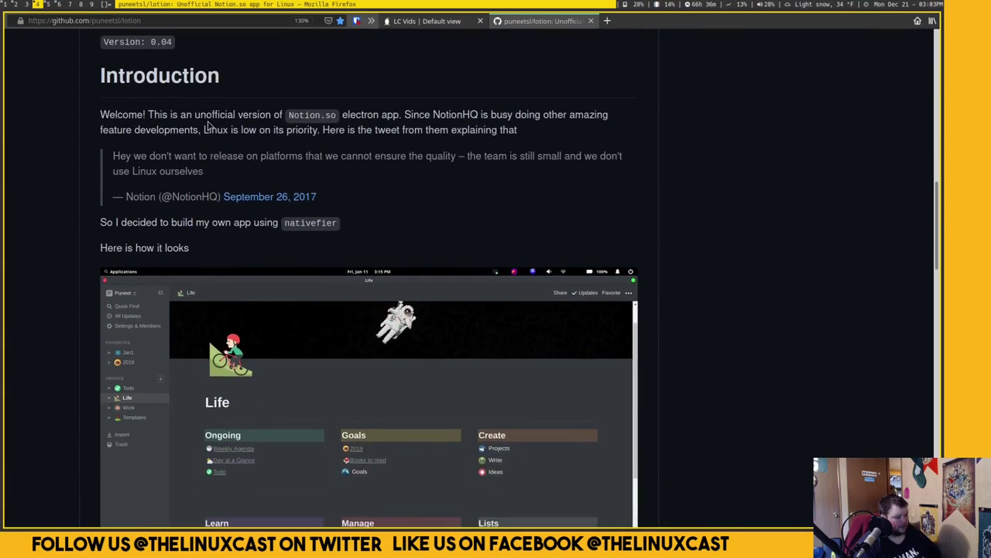
scroll(208, 124, down, 4)
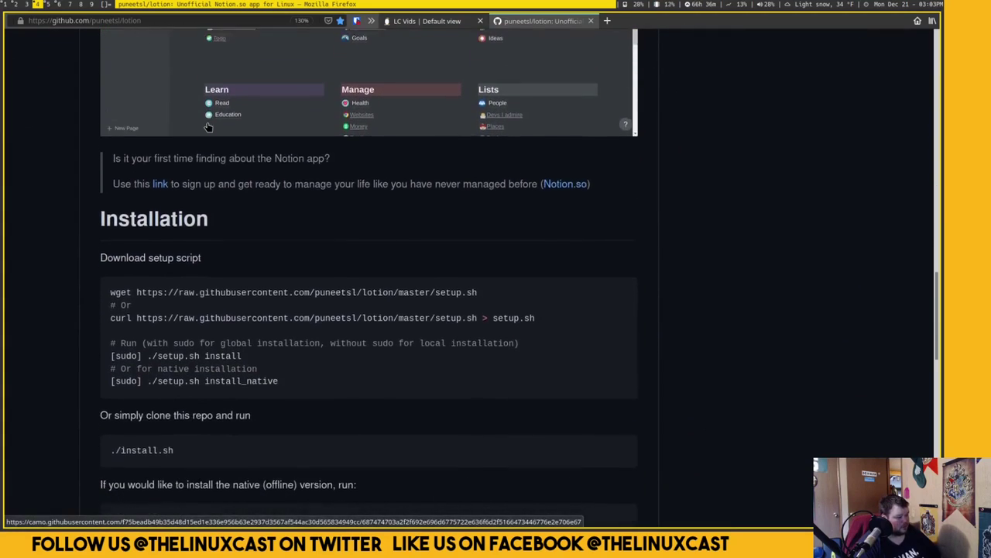
scroll(207, 126, down, 4)
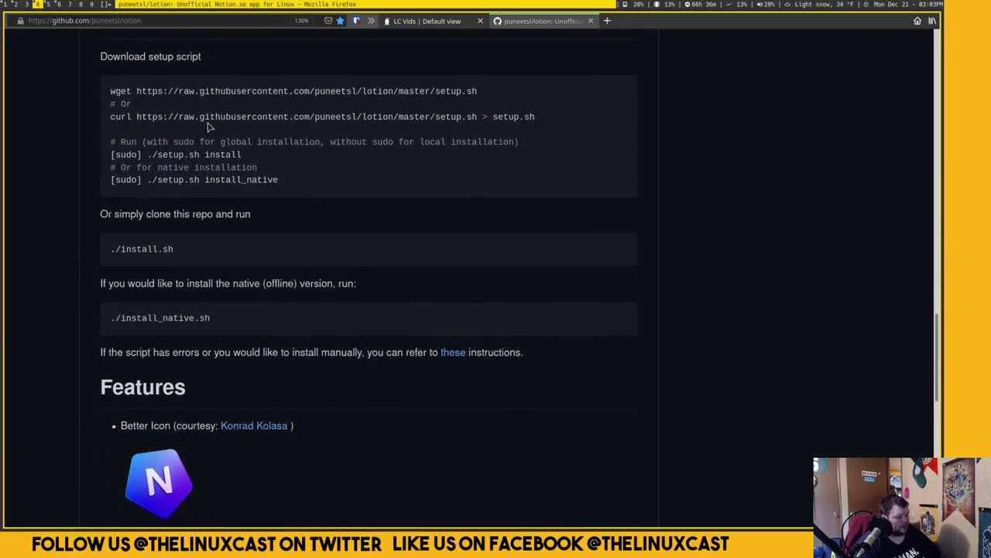
scroll(207, 126, down, 5)
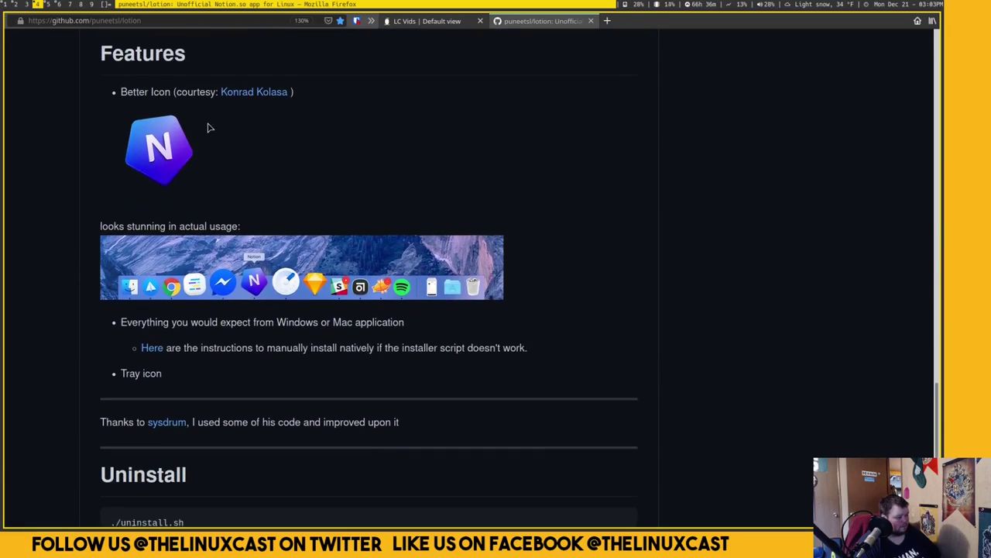
scroll(209, 126, up, 9)
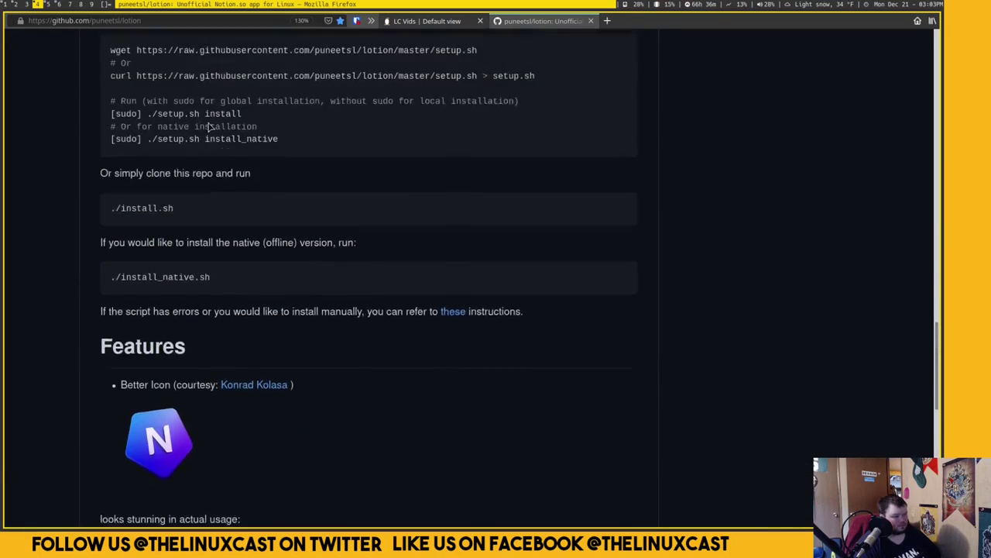
- Search the web for "lotion arch linux" in a new tab
click(607, 20)
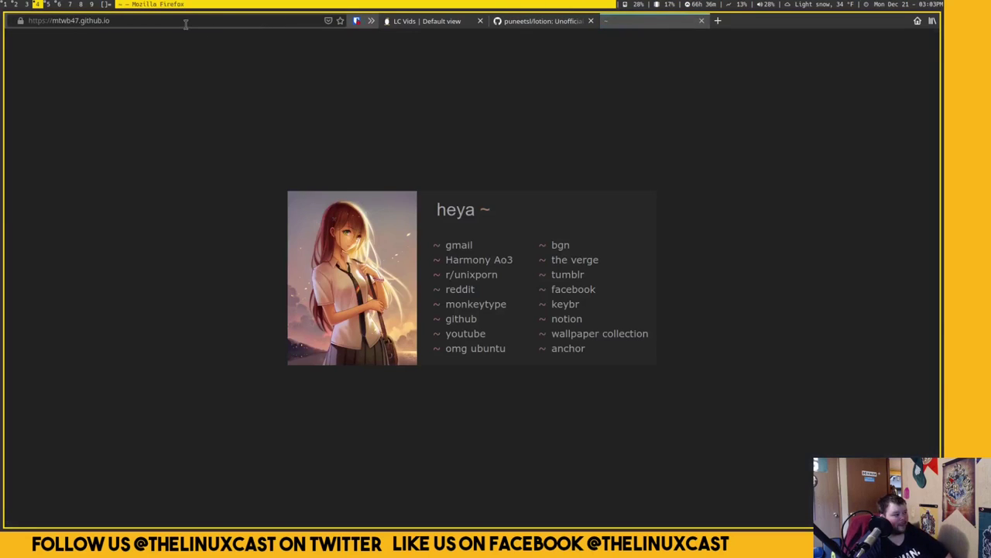
text(lotion)
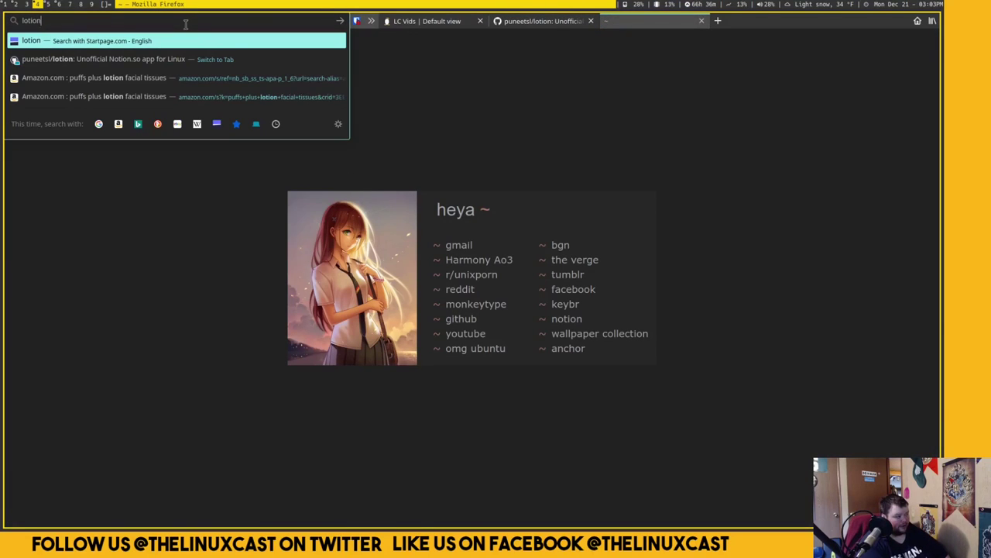
text( arch linux)
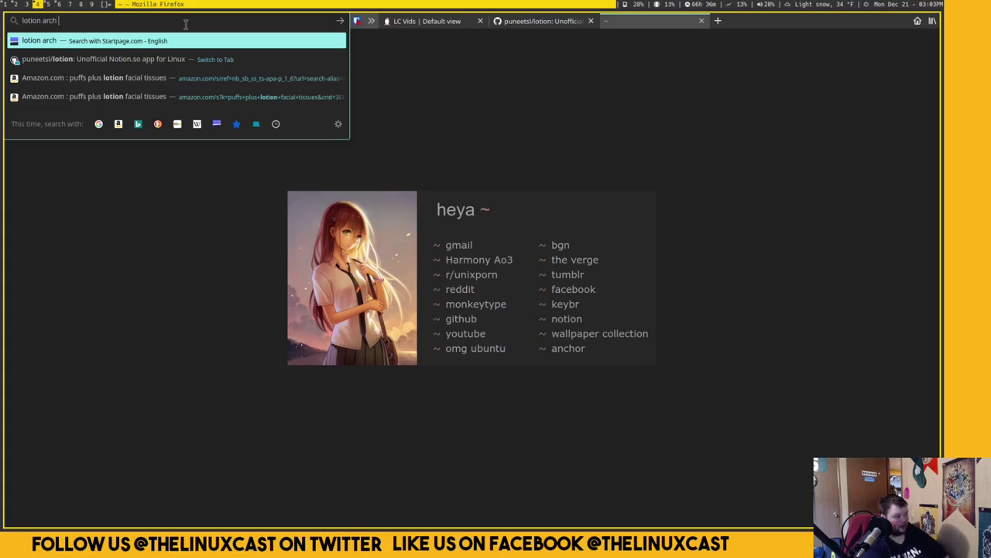
key(Return)
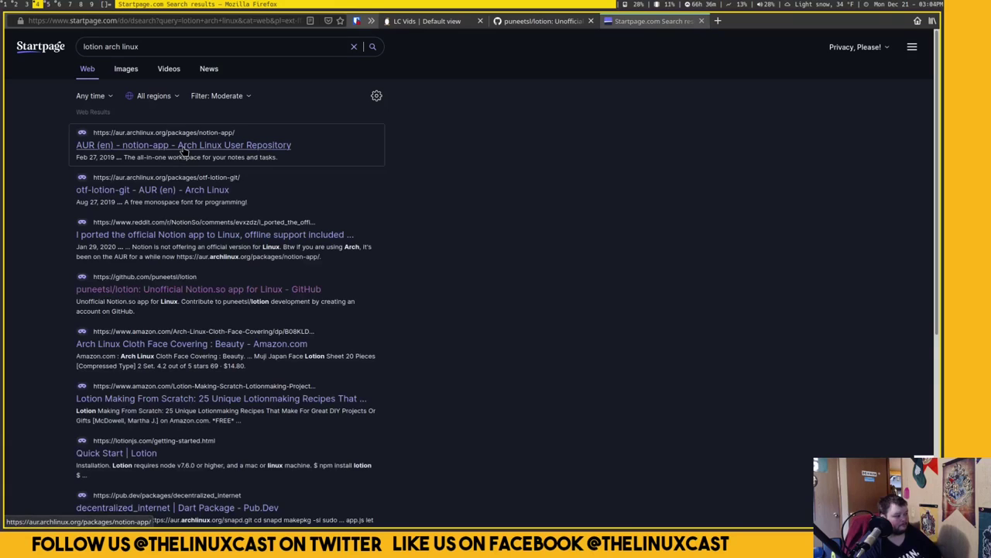
- View the AUR package pages for otf-lotion-git and notion-app from the search results, and close that tab
click(219, 190)
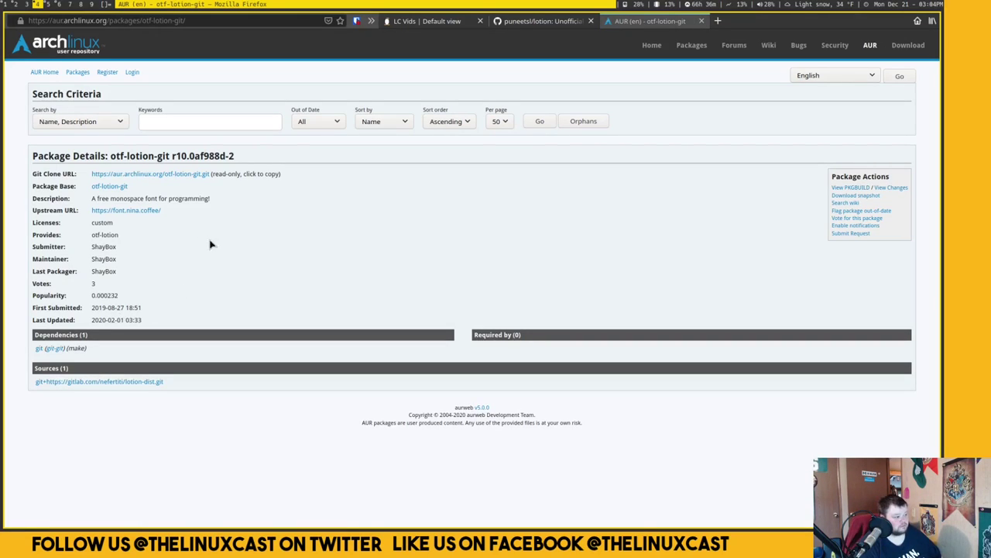
key(alt+Left)
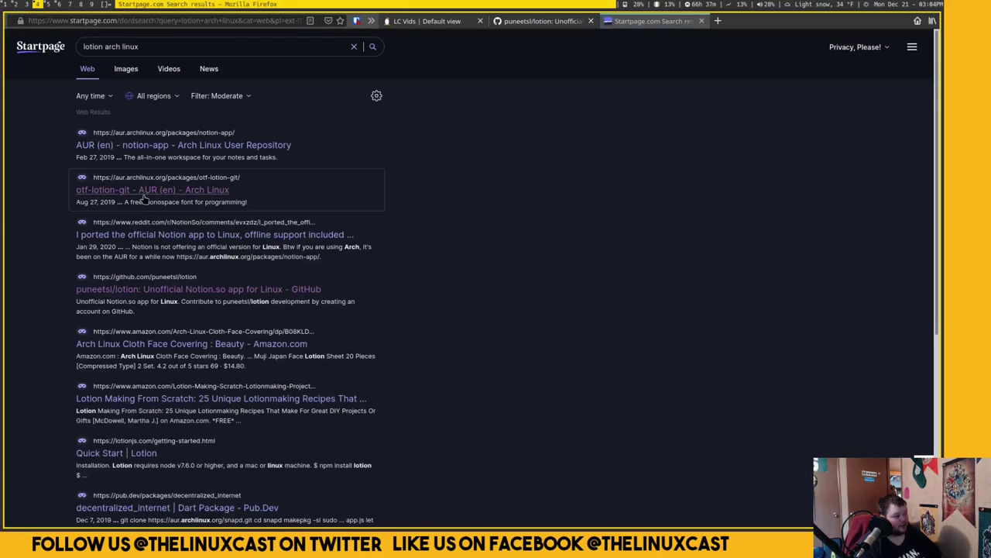
click(160, 147)
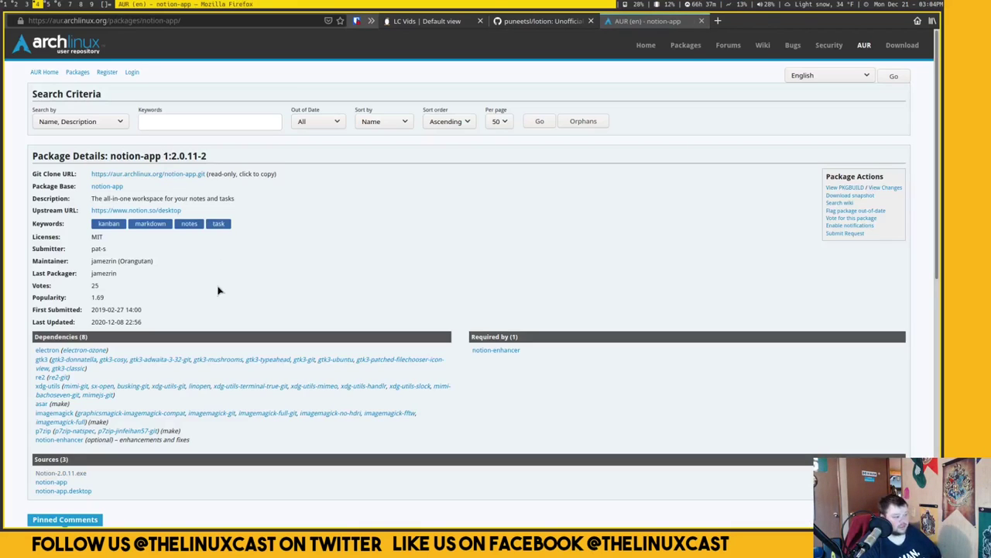
click(702, 21)
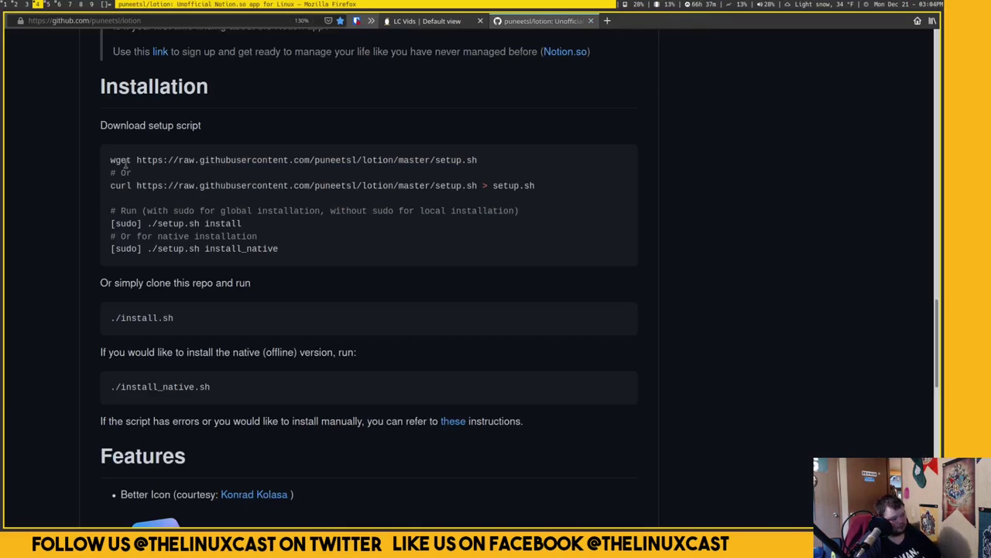
- Highlight the wget command for downloading setup.sh in the README's Installation section
drag(110, 160, 474, 162)
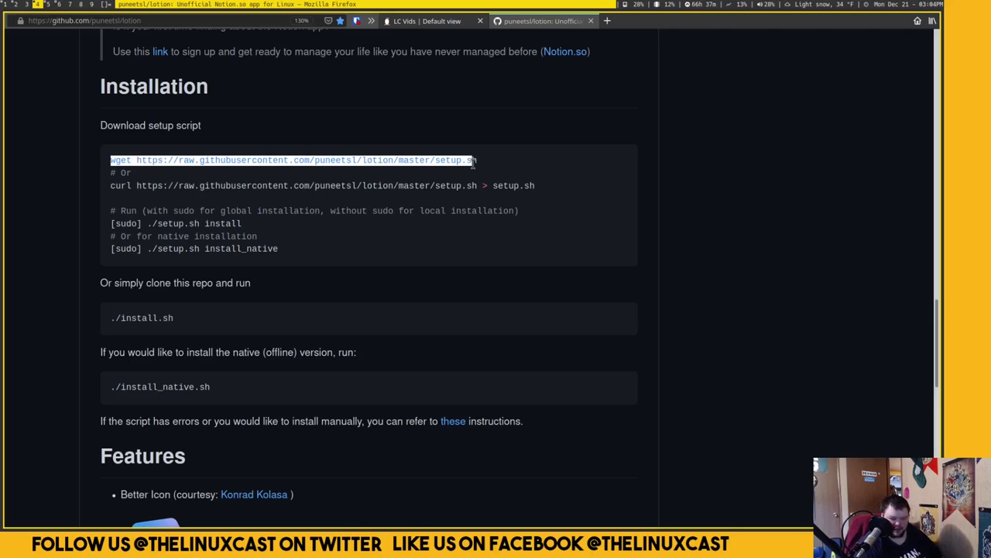
drag(474, 162, 478, 160)
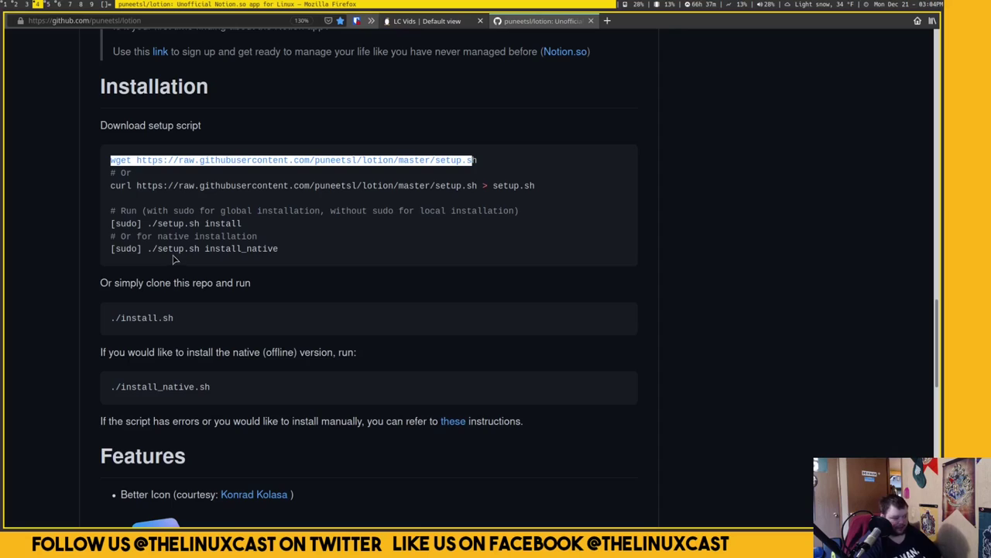
- Look up lotion in the program launcher and bring up the Lotion window with LC Vids
key(super+r)
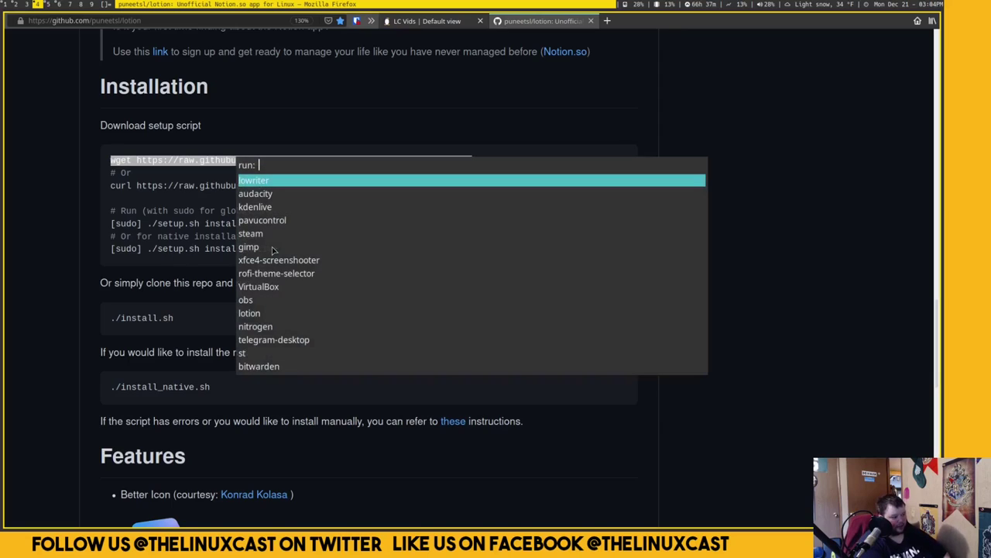
text(lotion)
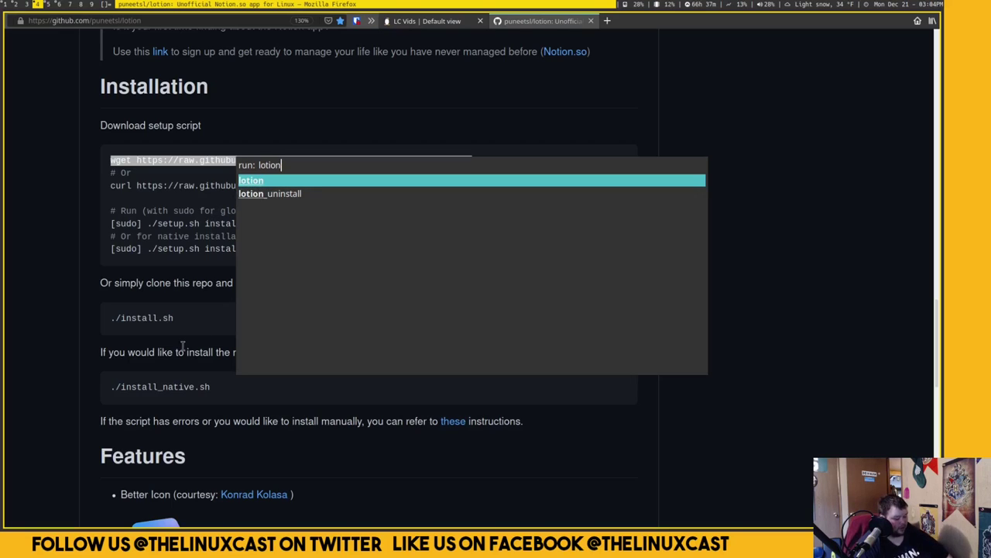
key(Return)
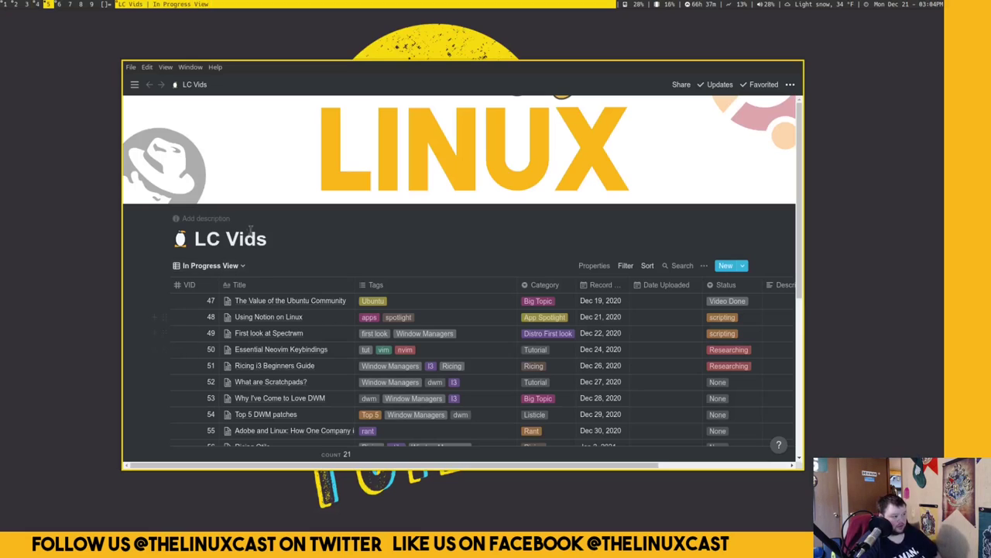
- Browse the LC Vids table and open the entry "The Value of the Ubuntu Community" to view its properties
scroll(367, 317, down, 5)
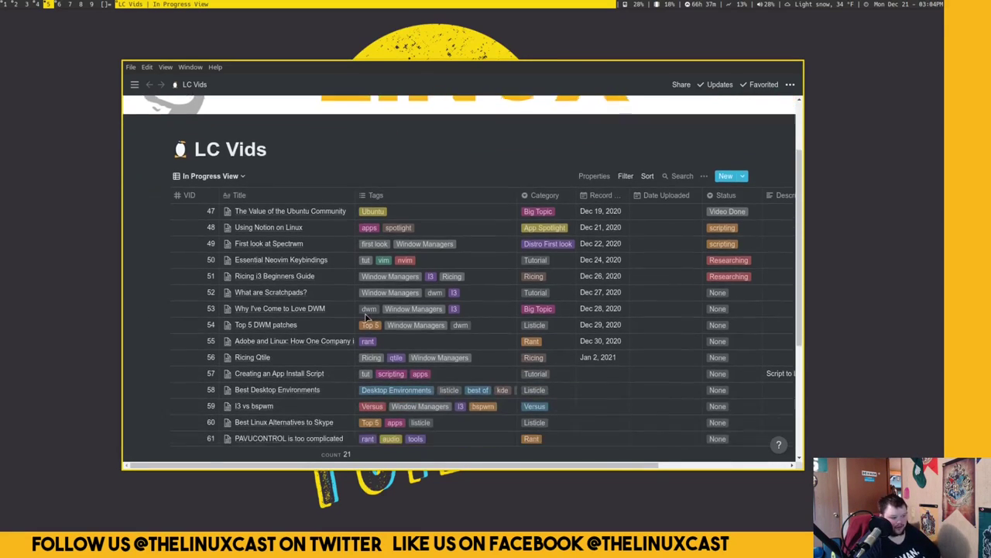
scroll(367, 318, up, 5)
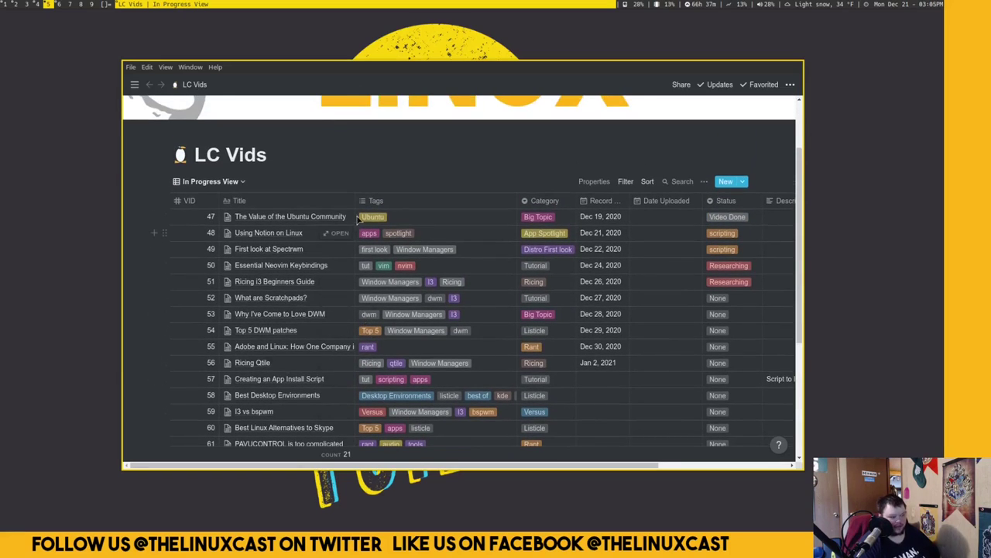
scroll(363, 203, up, 3)
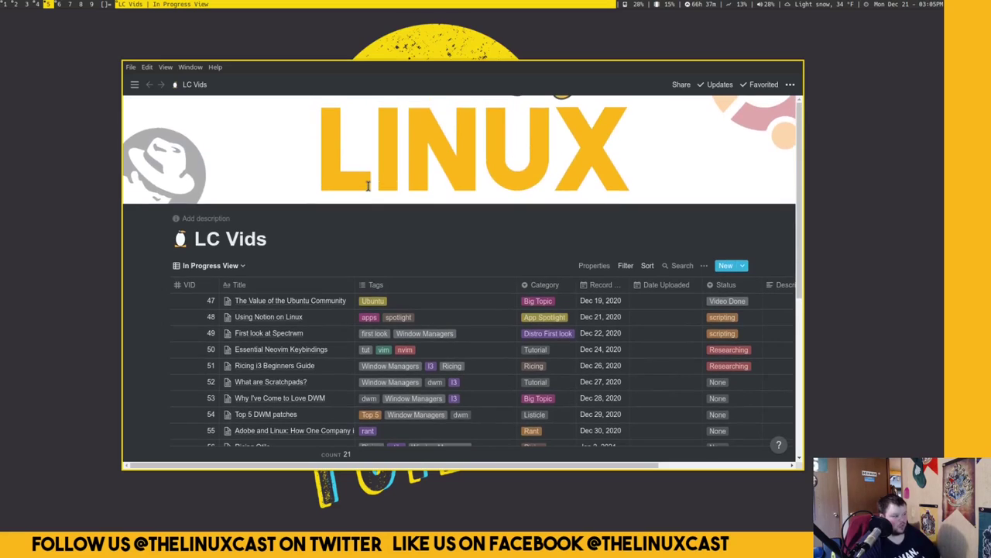
scroll(341, 350, down, 2)
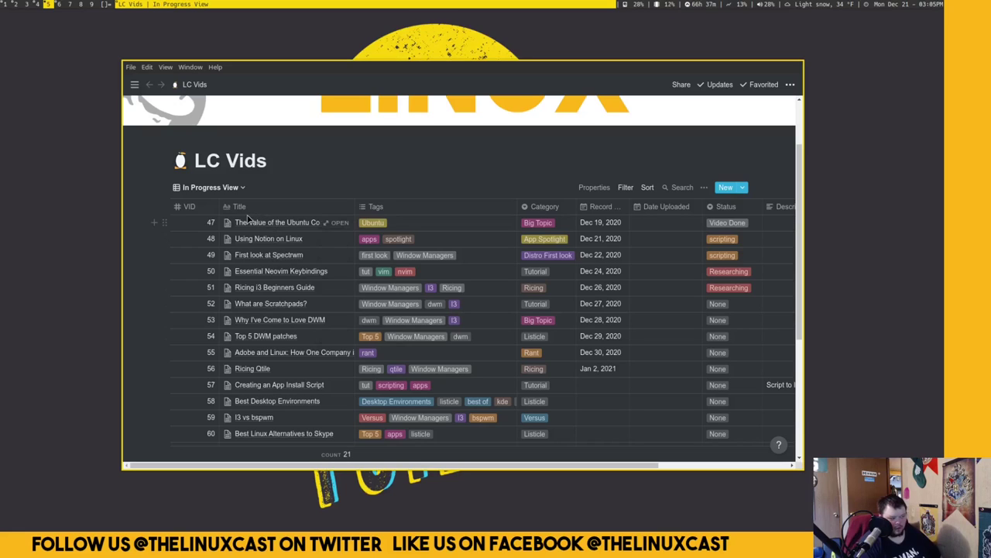
scroll(280, 320, down, 1)
scroll(281, 320, down, 2)
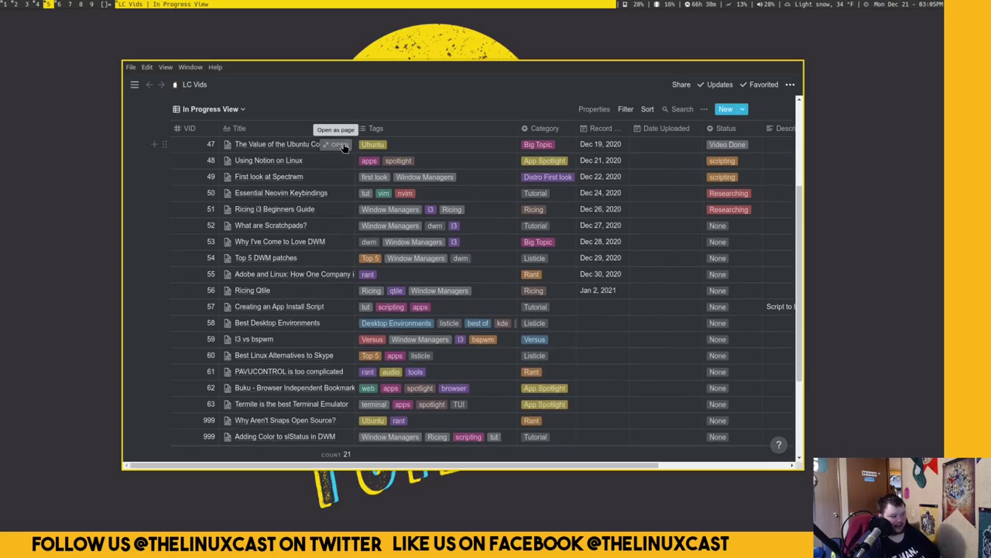
click(342, 144)
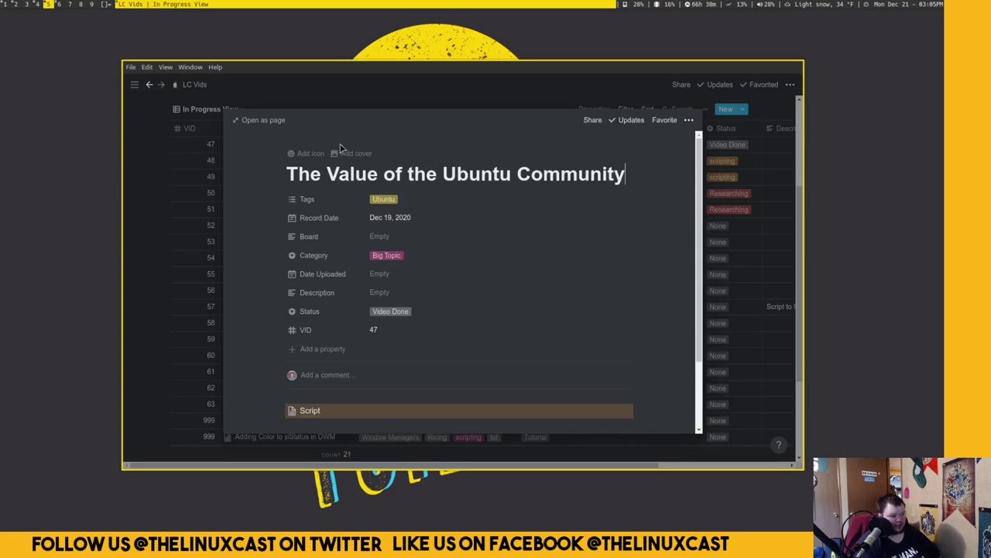
scroll(463, 303, down, 2)
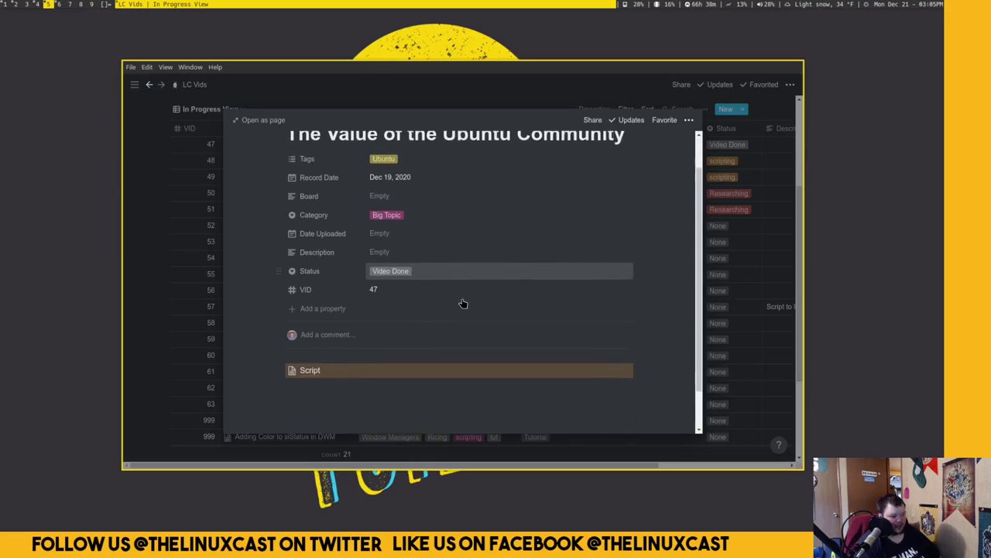
- Close the current entry and open the Research subpage of the "Termite is the best Terminal Emulator" entry
click(325, 358)
scroll(518, 258, down, 1)
click(183, 288)
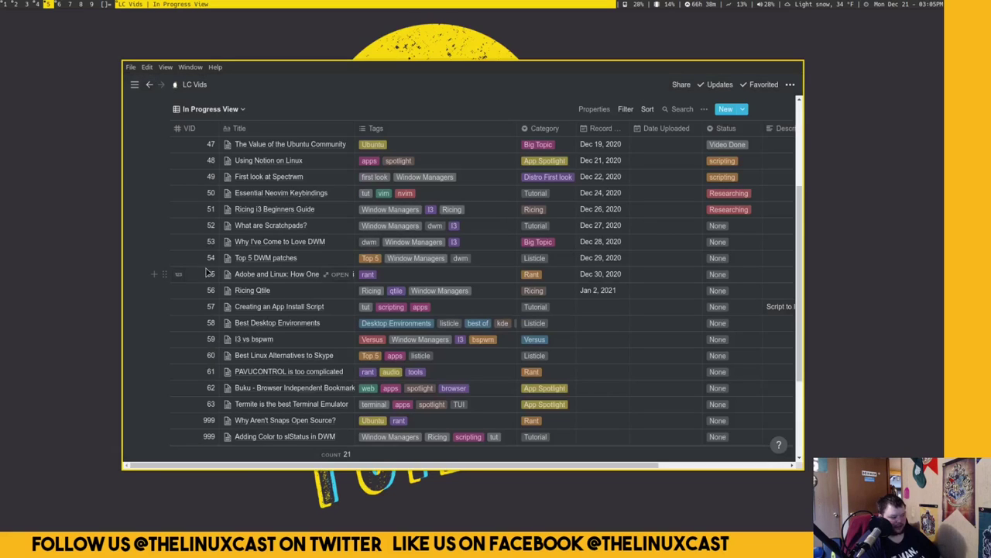
scroll(326, 348, down, 5)
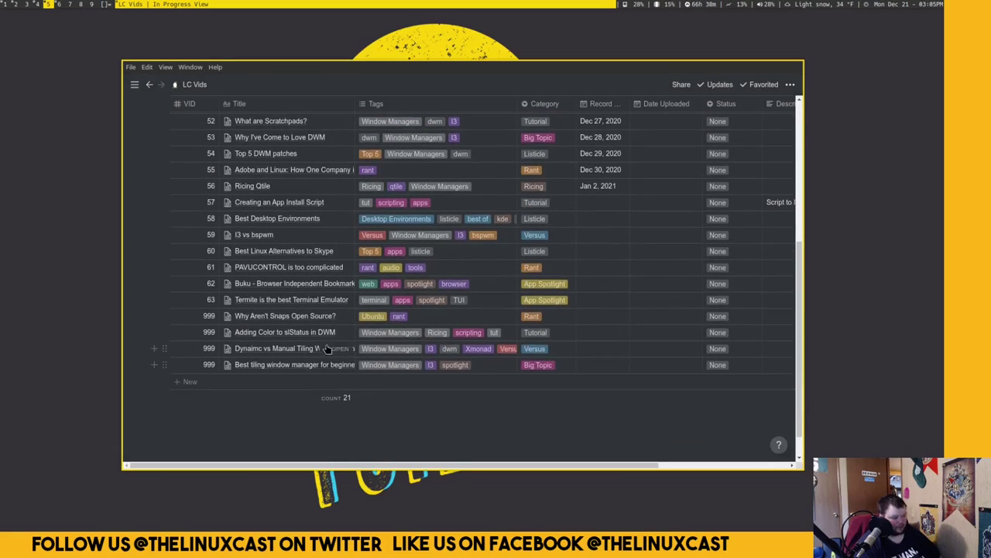
click(334, 300)
scroll(361, 388, down, 3)
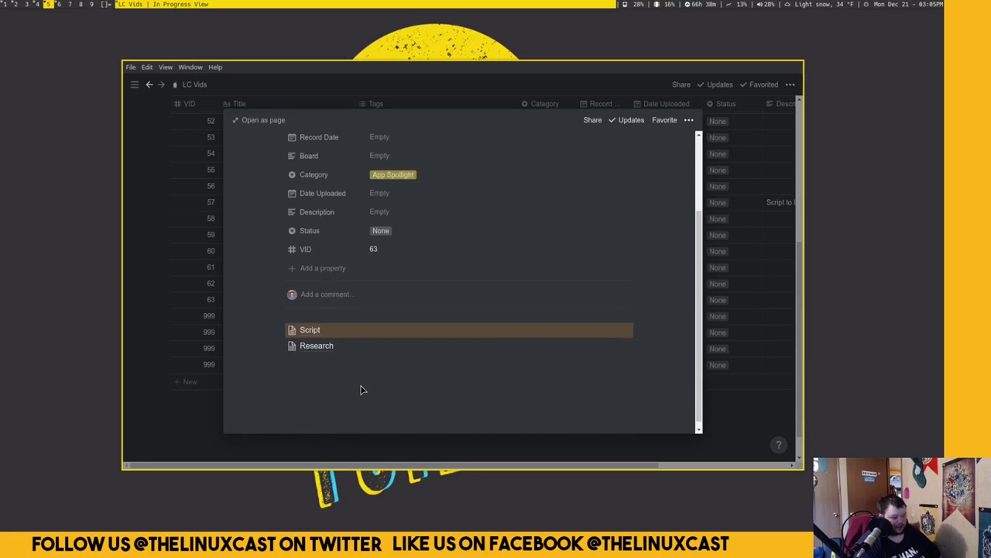
click(324, 350)
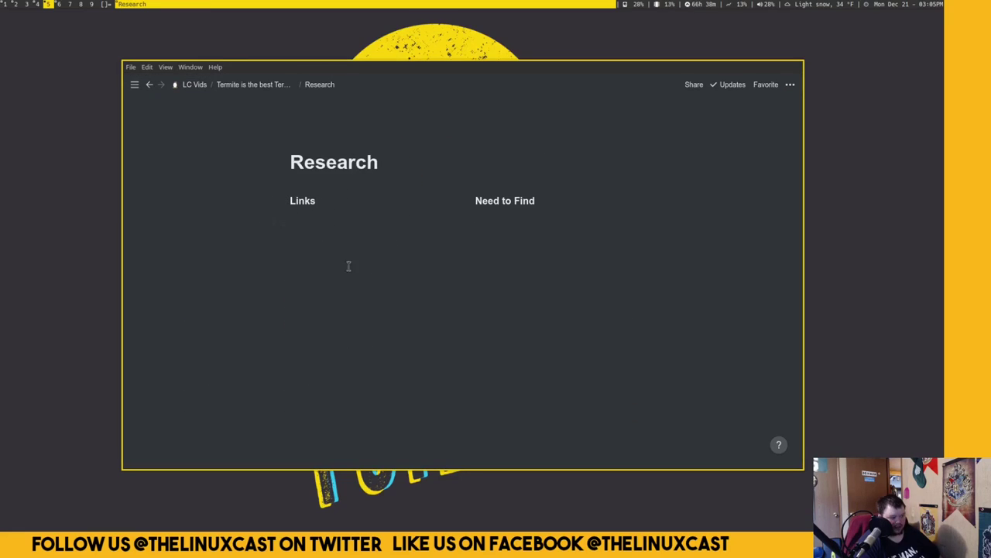
- Browse the block types that can be inserted under the Links heading, from basic blocks to inline items, without adding any
click(274, 225)
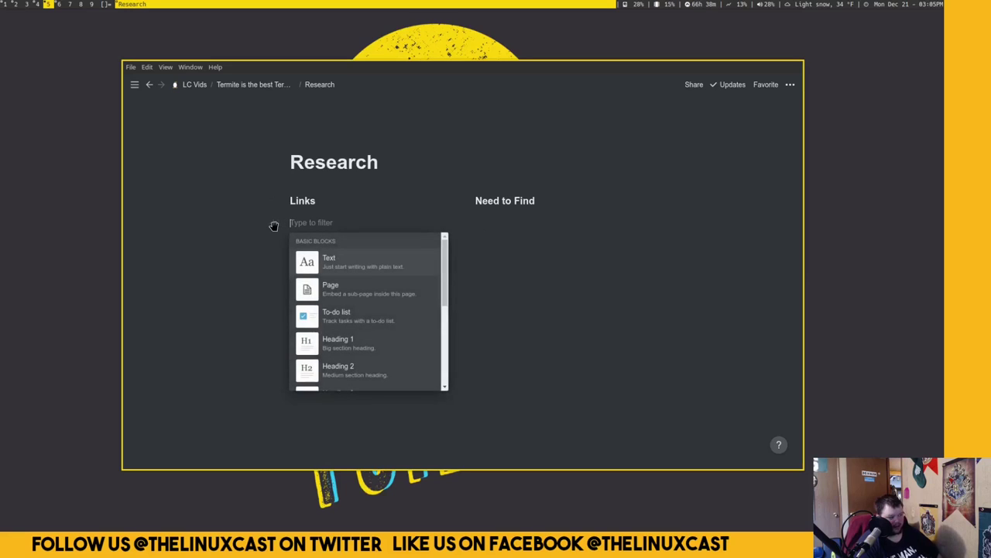
scroll(406, 313, down, 2)
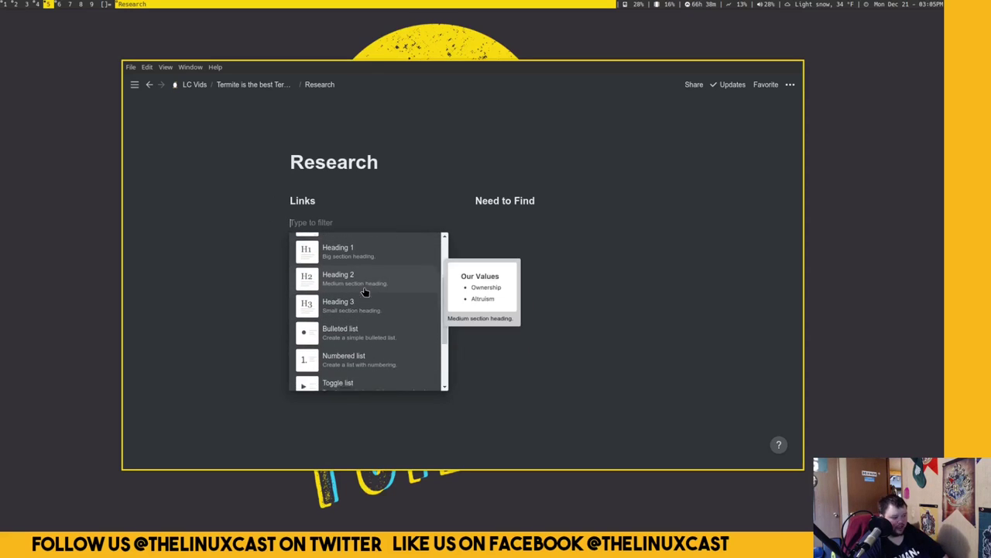
scroll(365, 291, down, 4)
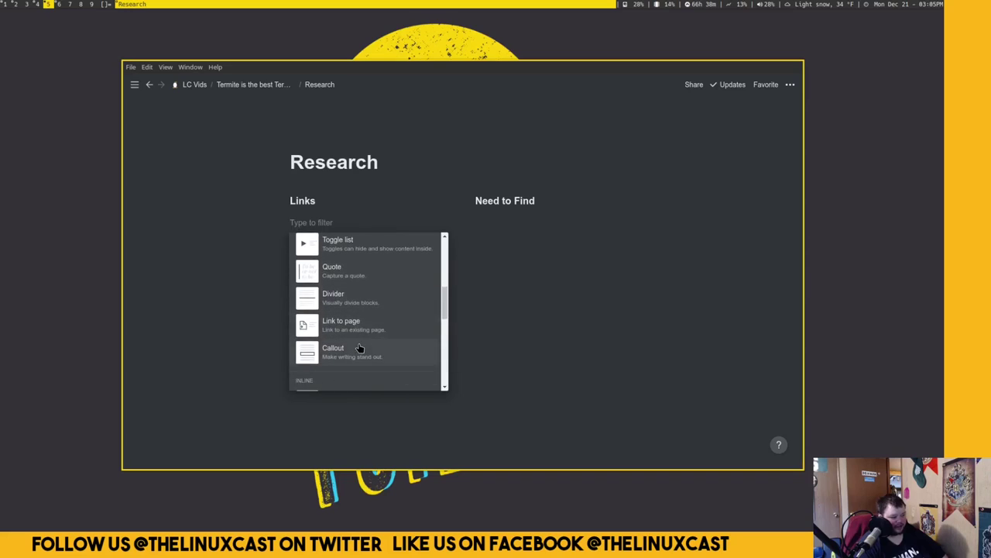
scroll(361, 348, down, 1)
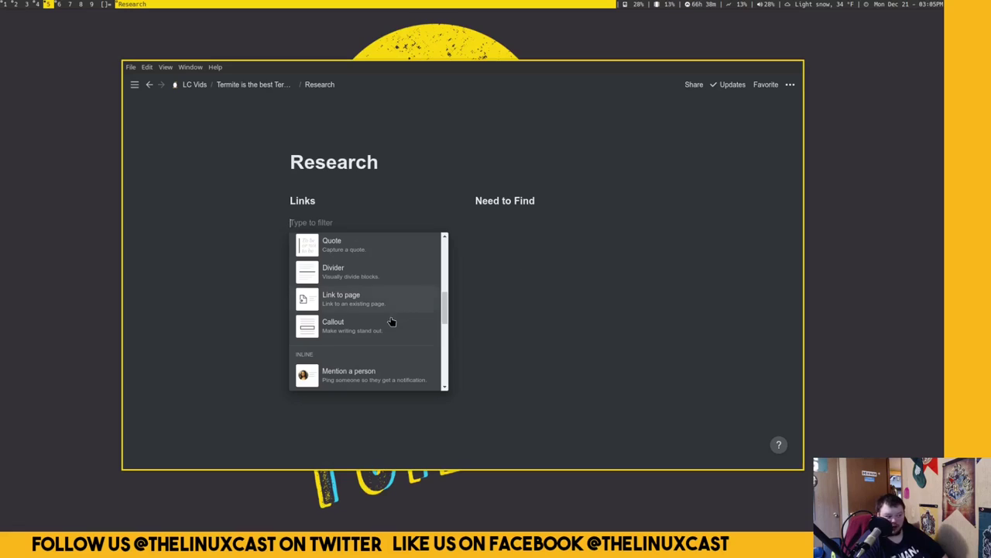
scroll(364, 340, down, 1)
scroll(364, 354, down, 2)
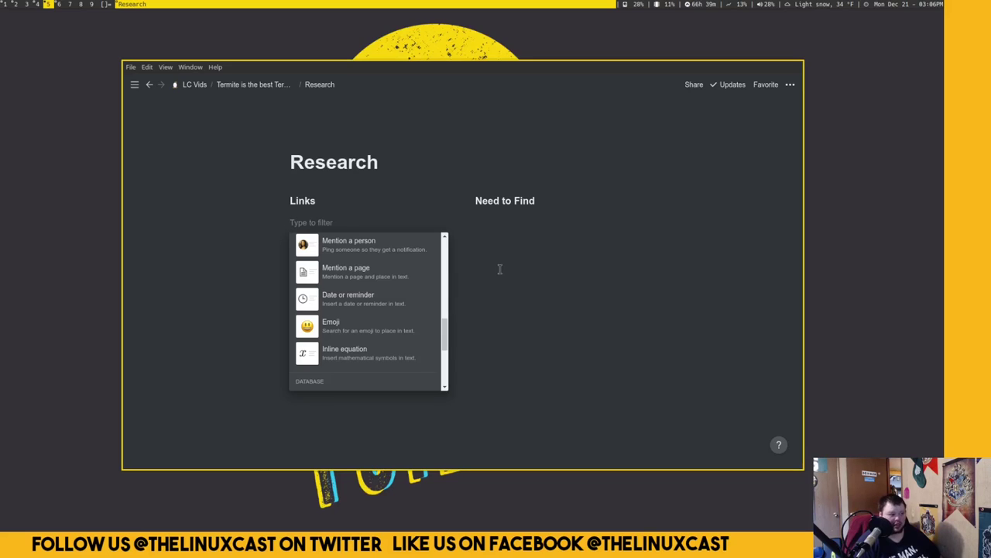
key(Escape)
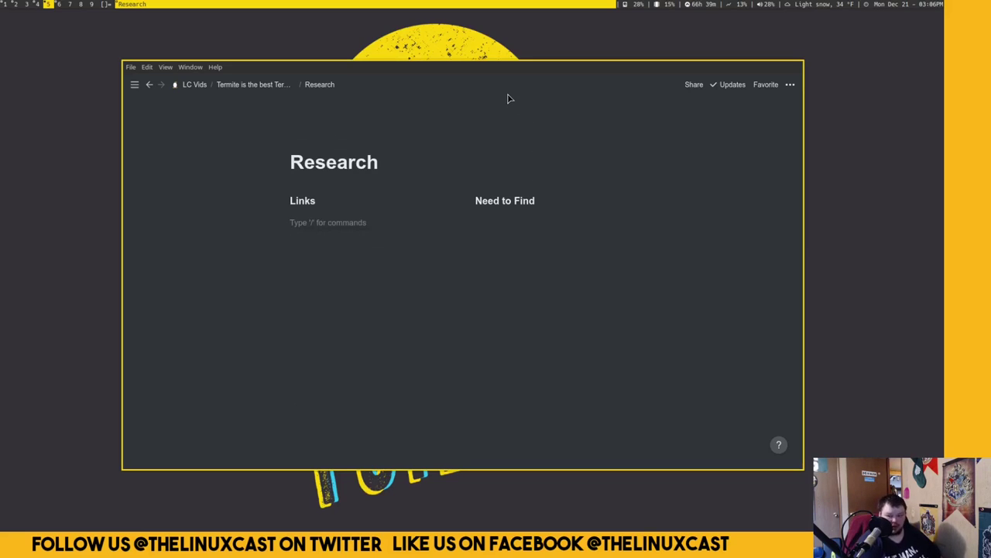
- Return to the LC Vids database and look through the desktop app's application-level commands
click(192, 85)
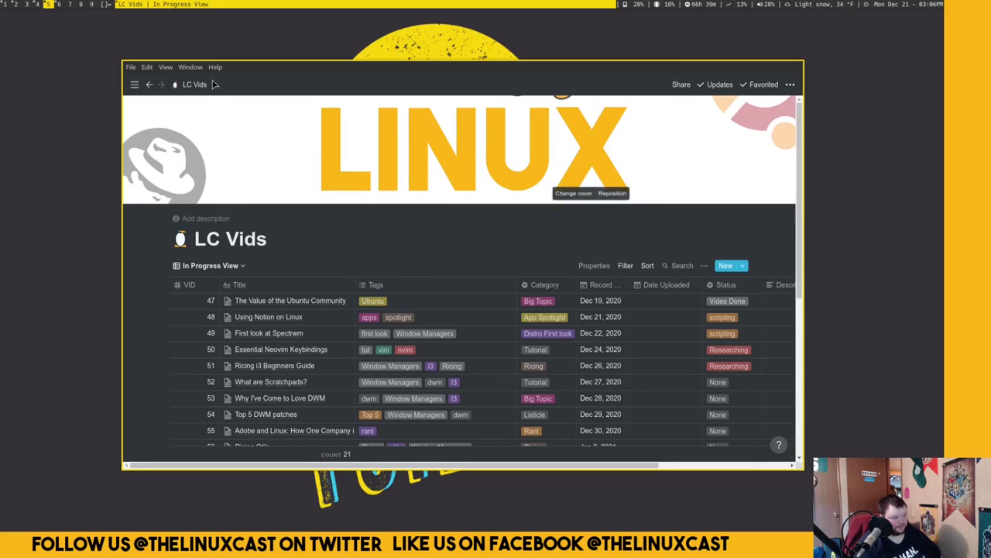
click(147, 67)
mouse_move(169, 68)
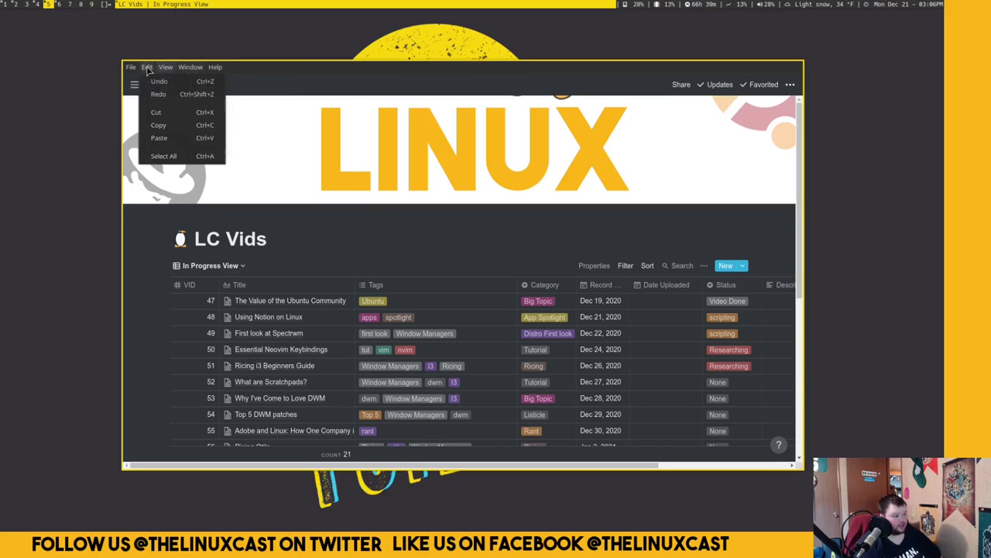
mouse_move(224, 70)
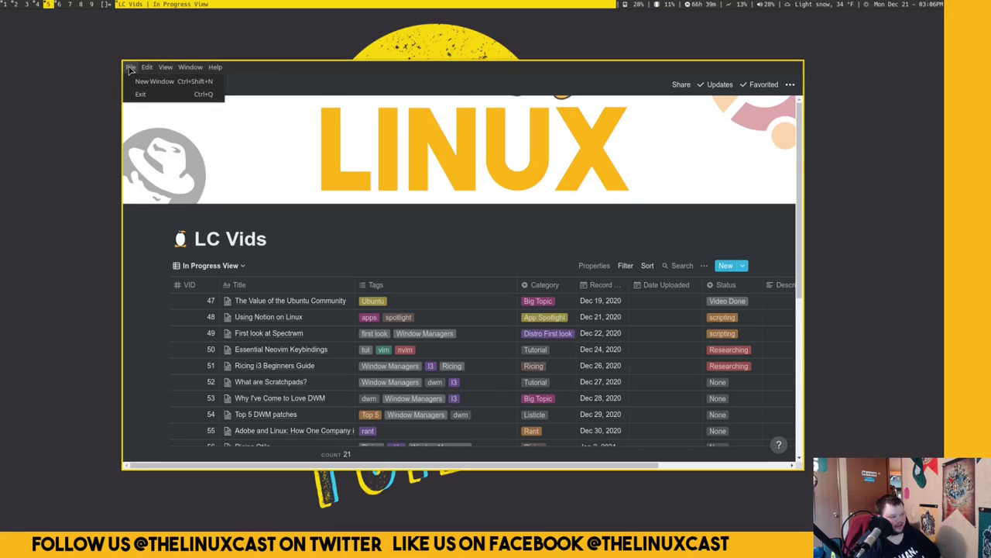
click(130, 68)
click(130, 68)
click(131, 68)
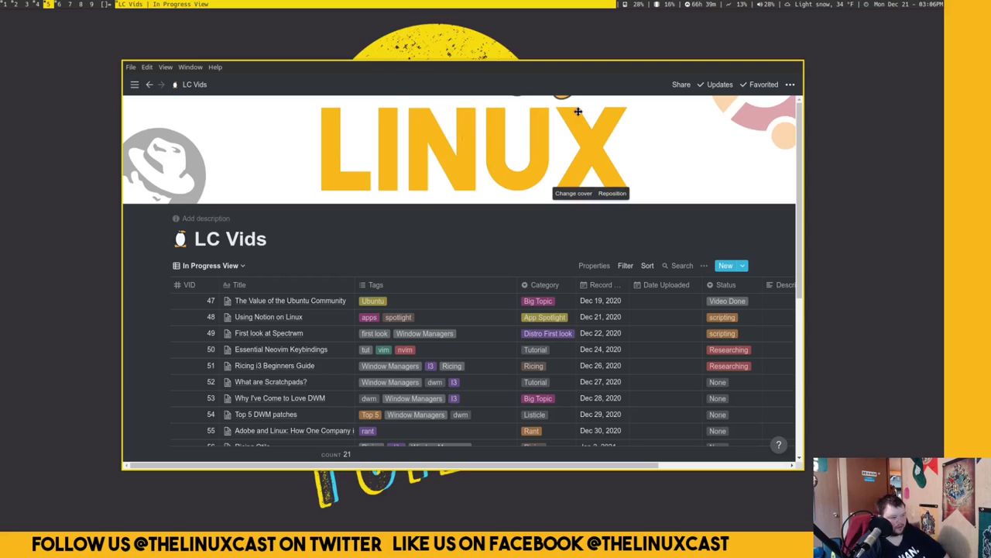
- Open Notion's Help & Support page, skim its topics in Firefox, and close it to return to the Lotion window
drag(577, 112, 534, 96)
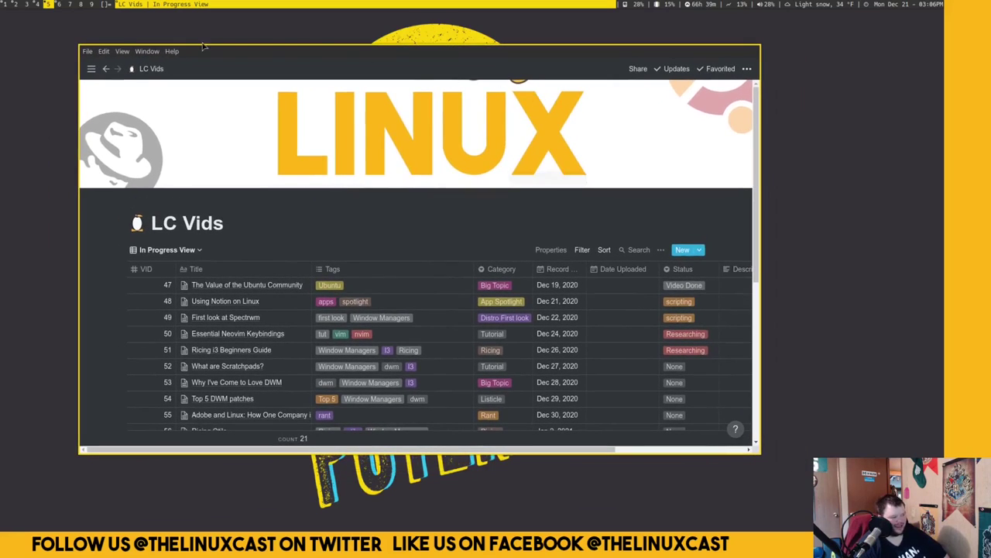
click(171, 51)
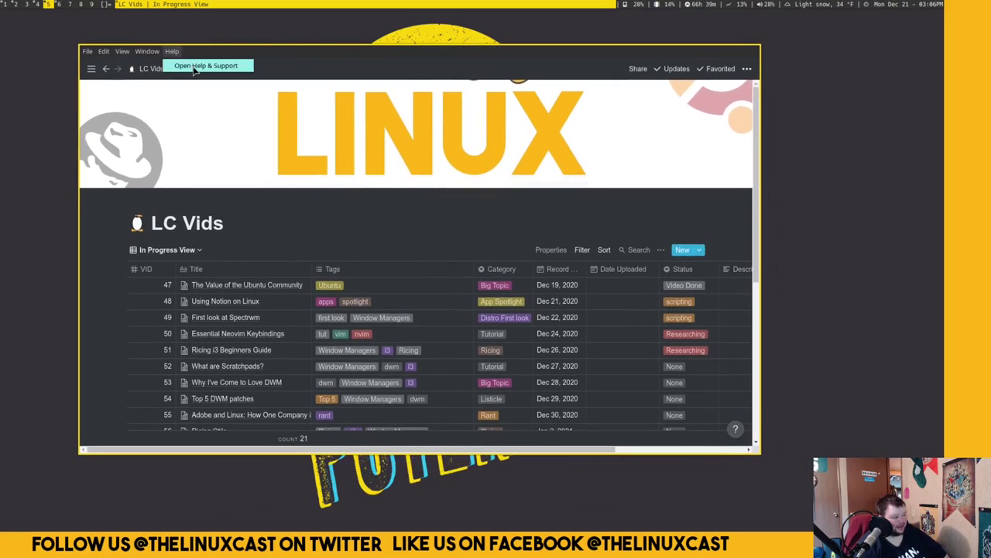
click(195, 66)
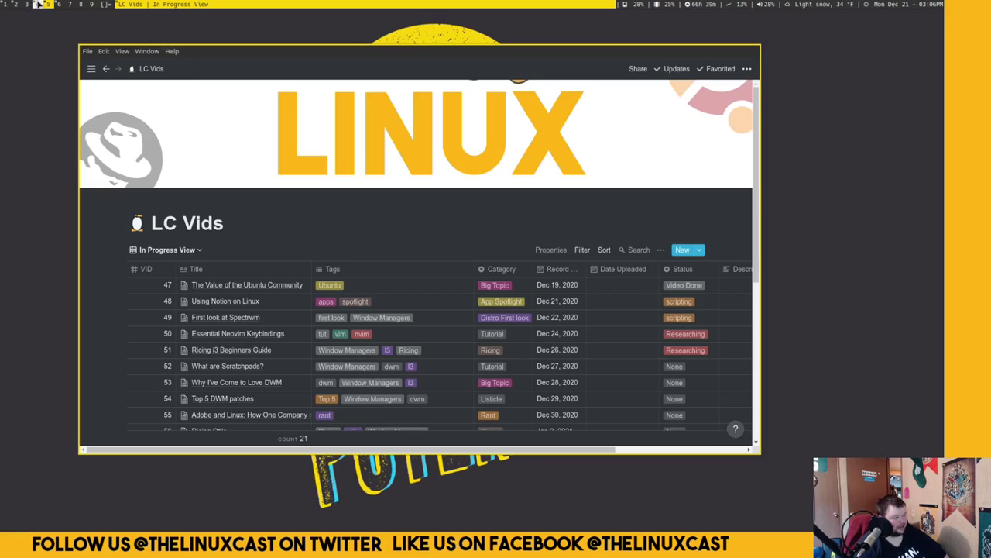
click(36, 4)
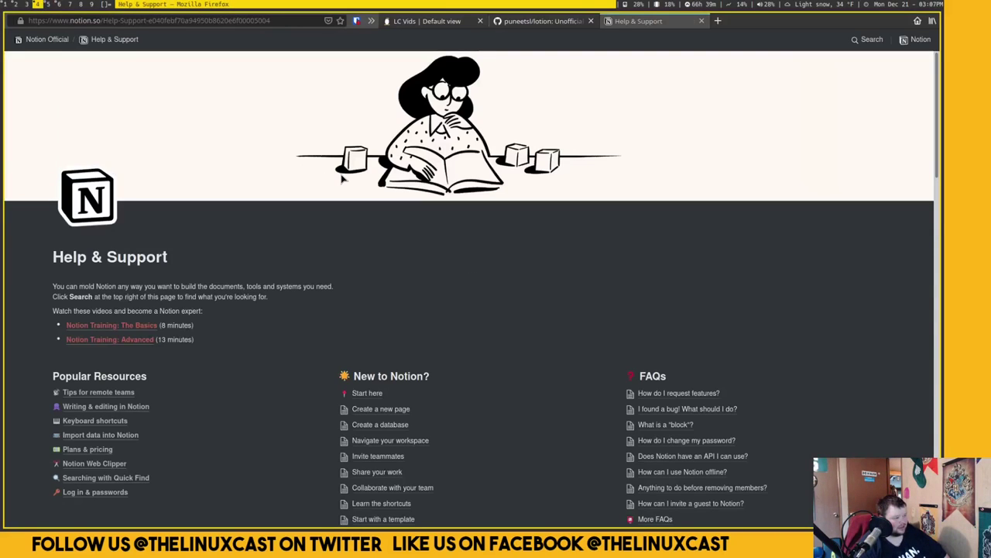
scroll(345, 179, down, 7)
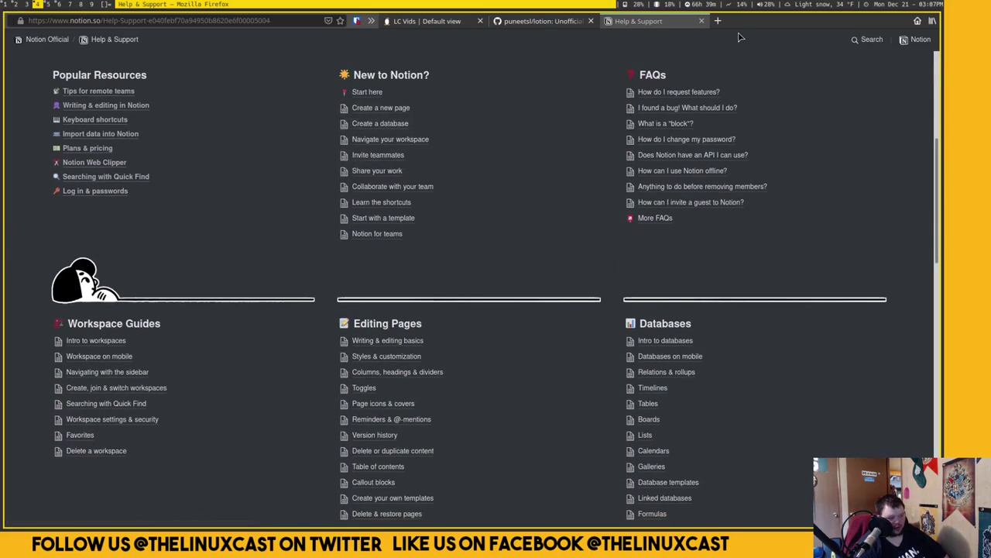
click(702, 21)
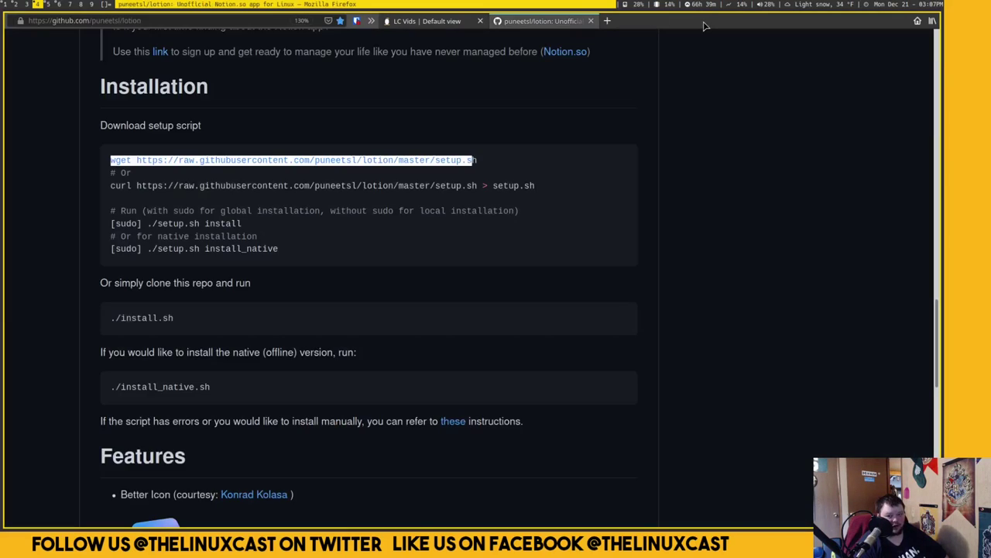
click(51, 5)
- Review the page options available for the LC Vids database, such as database lock, export and page history
mouse_move(92, 69)
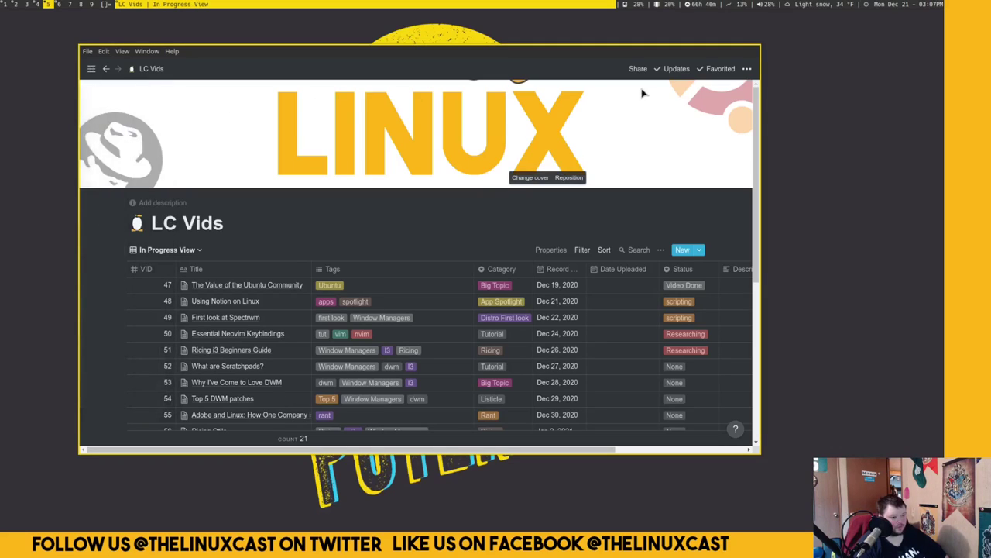
click(746, 68)
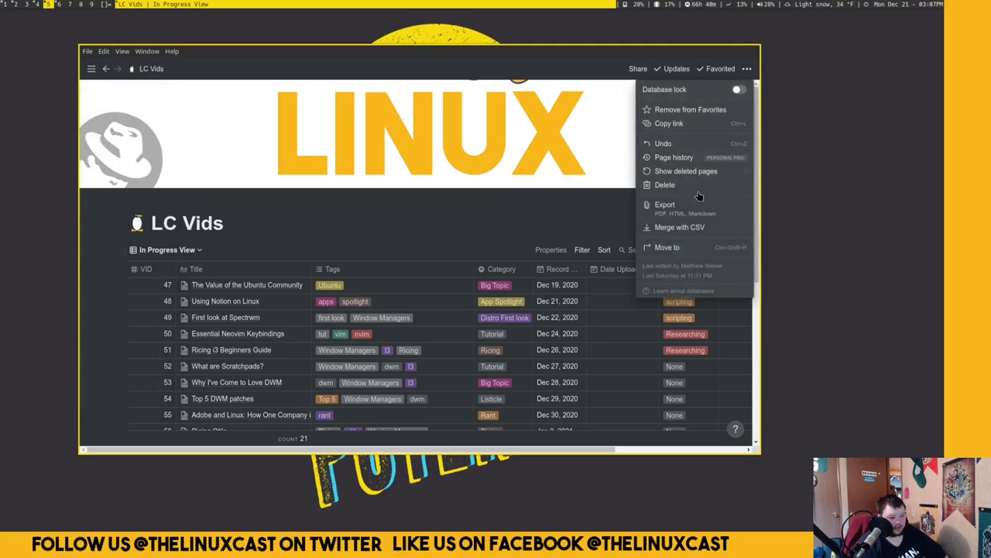
mouse_move(675, 272)
- Reveal the workspace navigation and open Settings & Members to view the workspace members
click(99, 76)
mouse_move(92, 71)
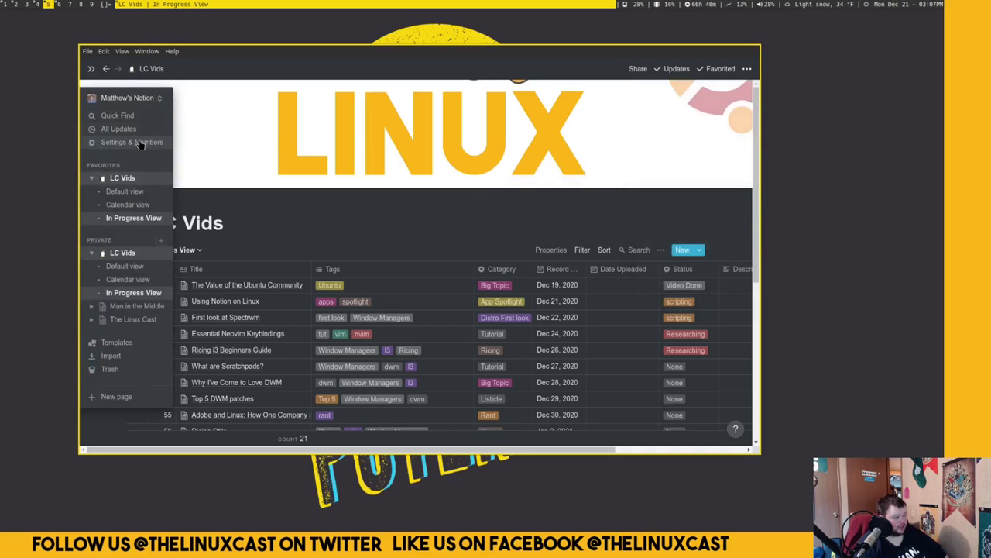
click(135, 142)
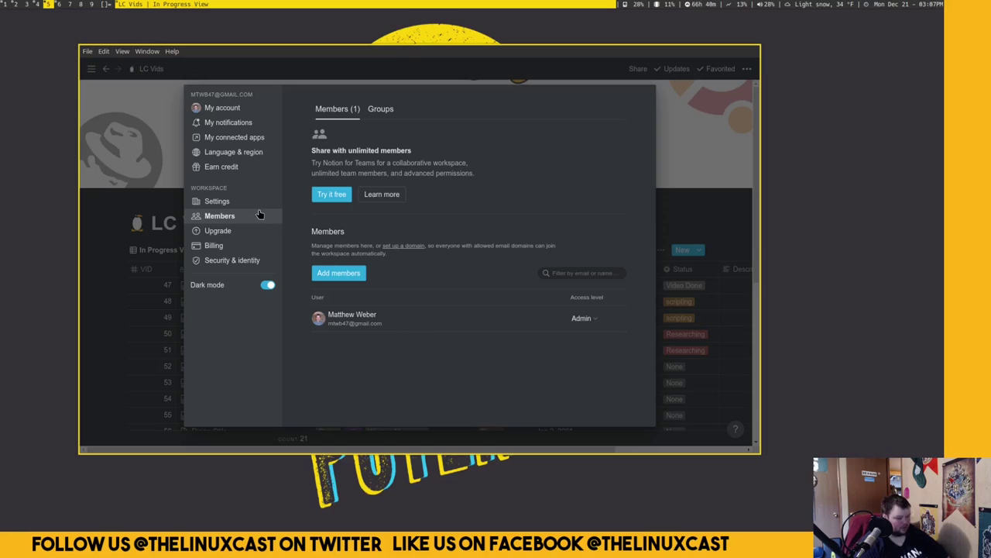
- Hide the Lotion window, then run htop in a new terminal and search its process list for lotion
key(super+shift+c)
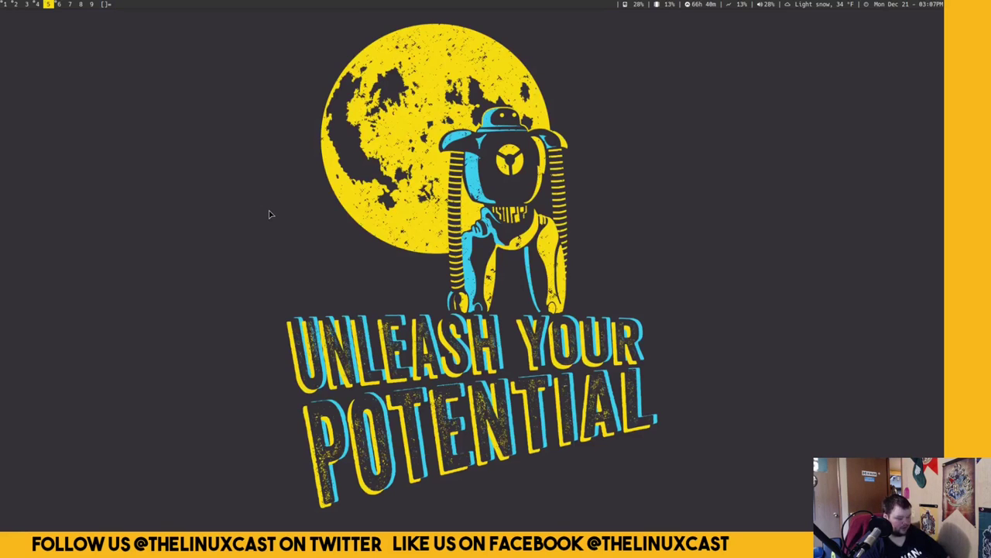
key(super+Return)
text(htop)
key(Return)
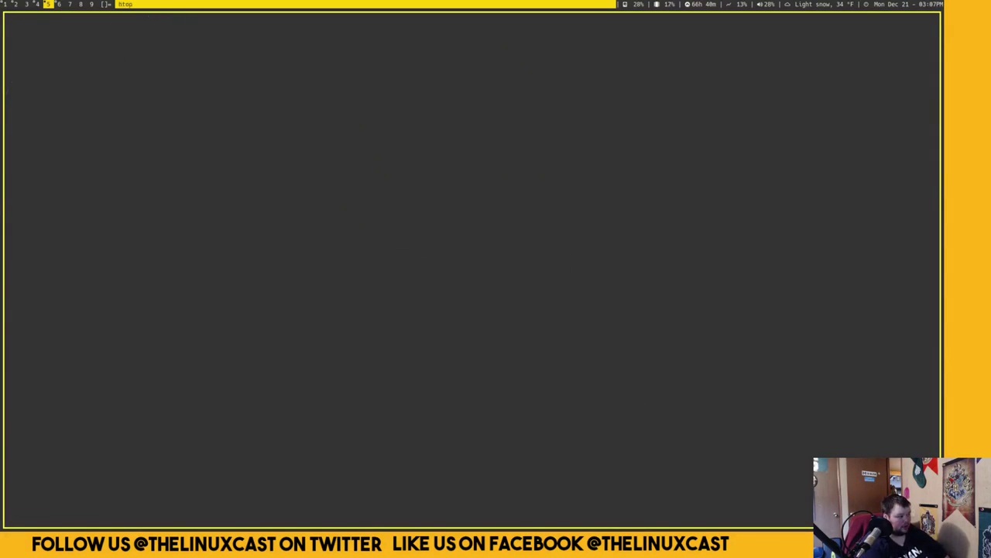
key(F6)
key(Return)
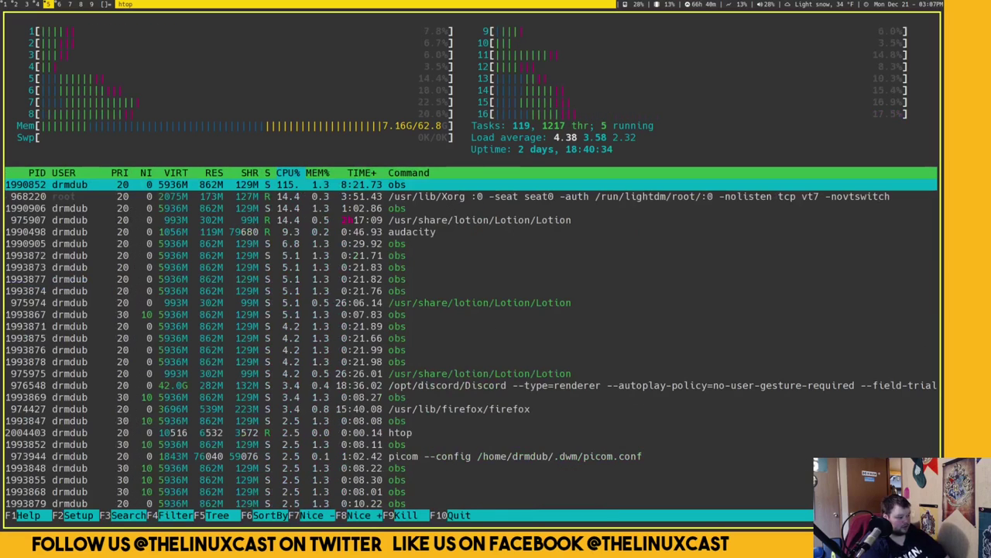
key(F3)
text(l)
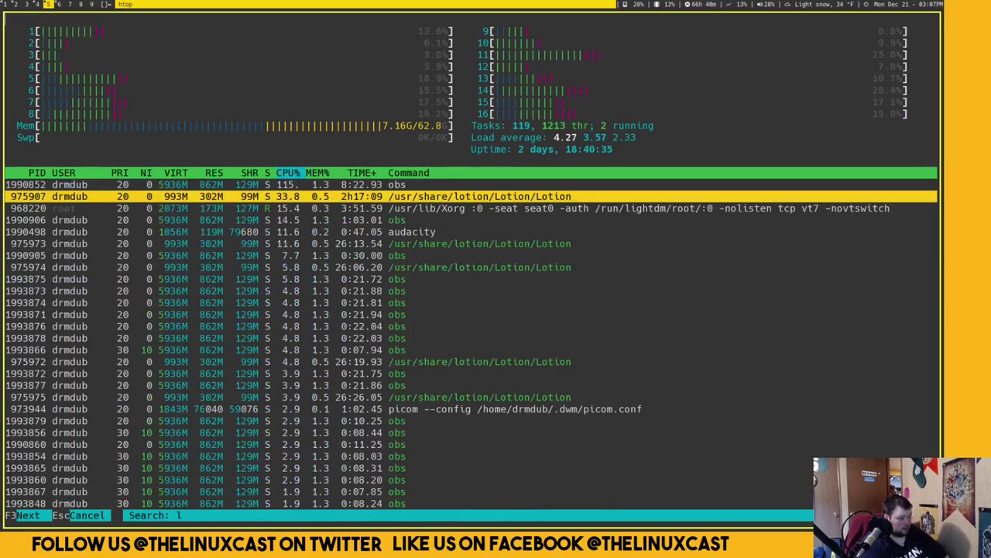
text(otion)
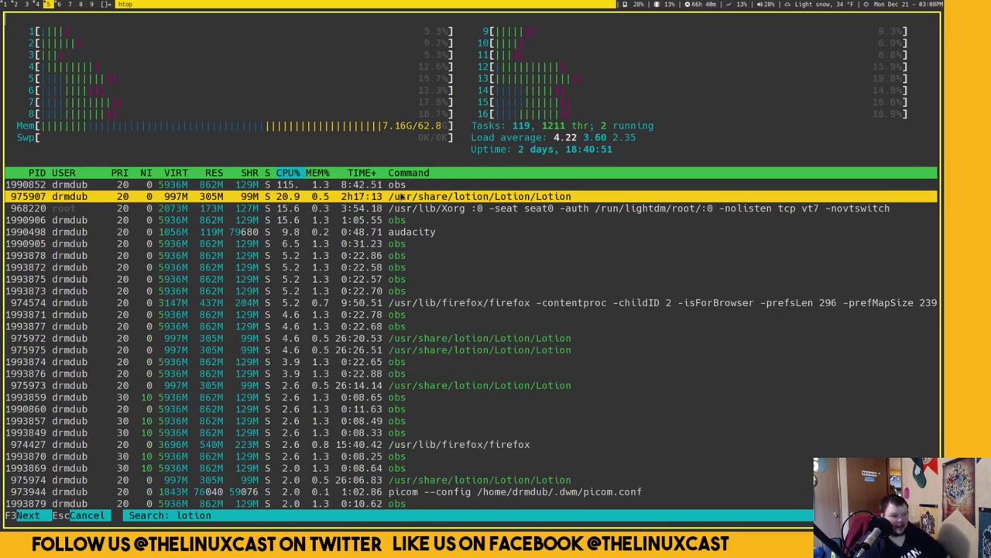
- Leave htop, bring back the Lotion window and close the workspace settings to view the LC Vids table
key(super+shift+c)
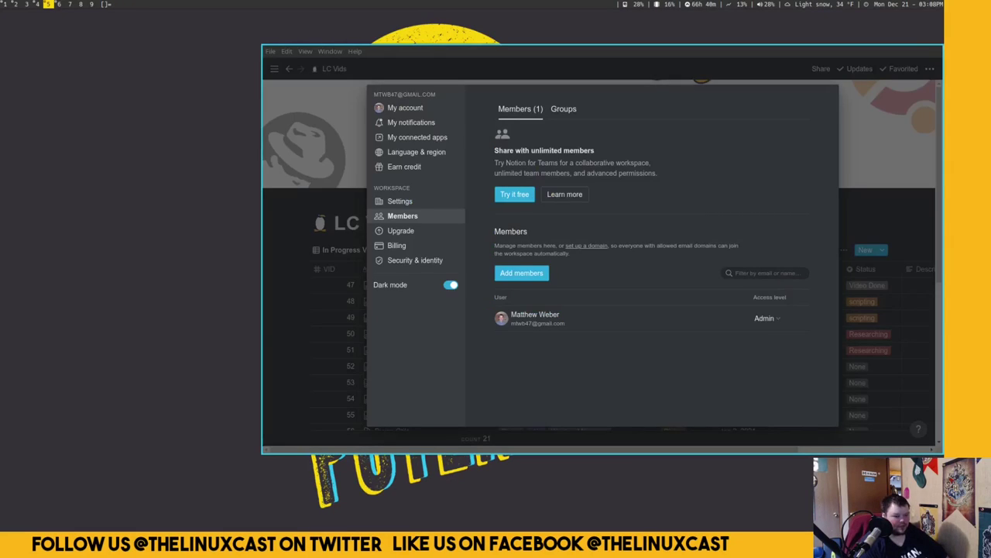
drag(649, 223, 581, 226)
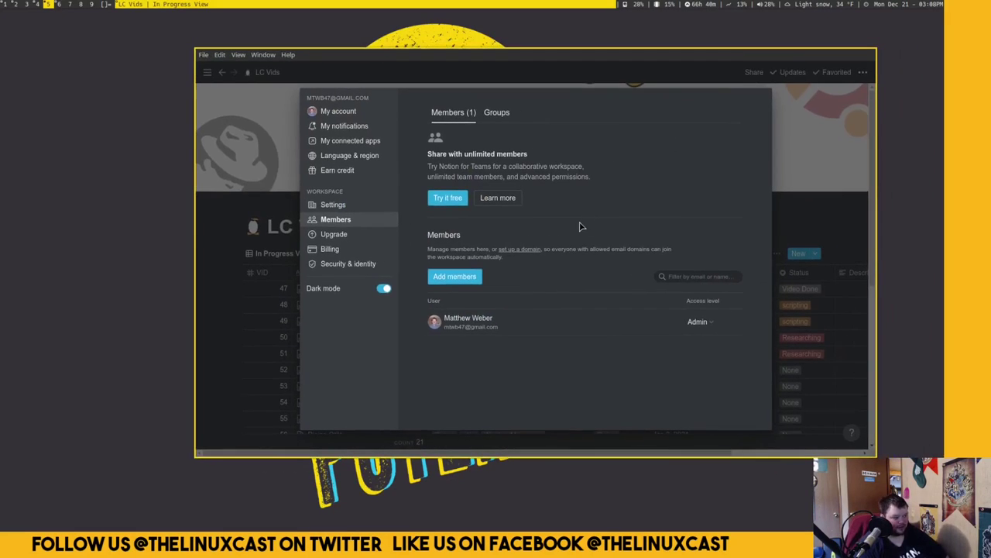
click(824, 147)
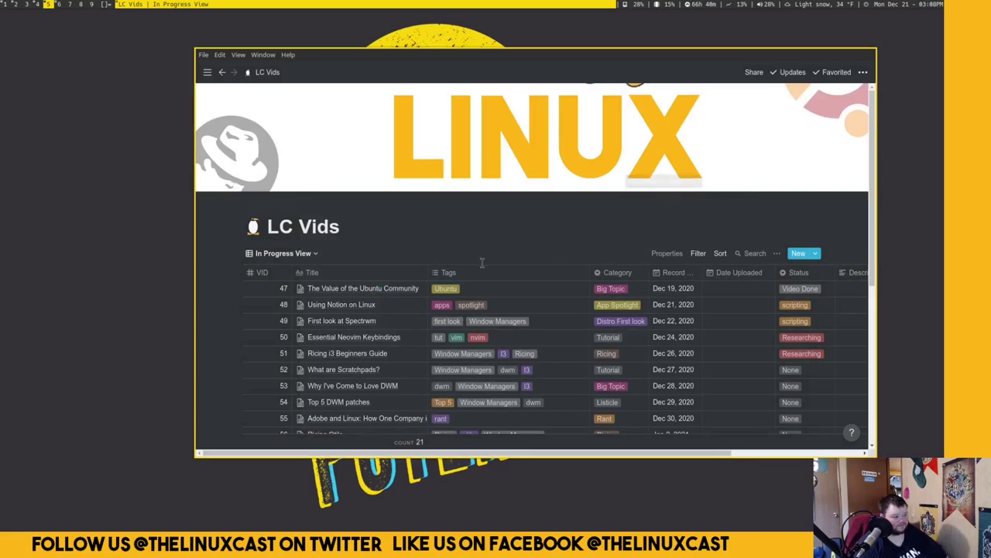
scroll(465, 278, down, 3)
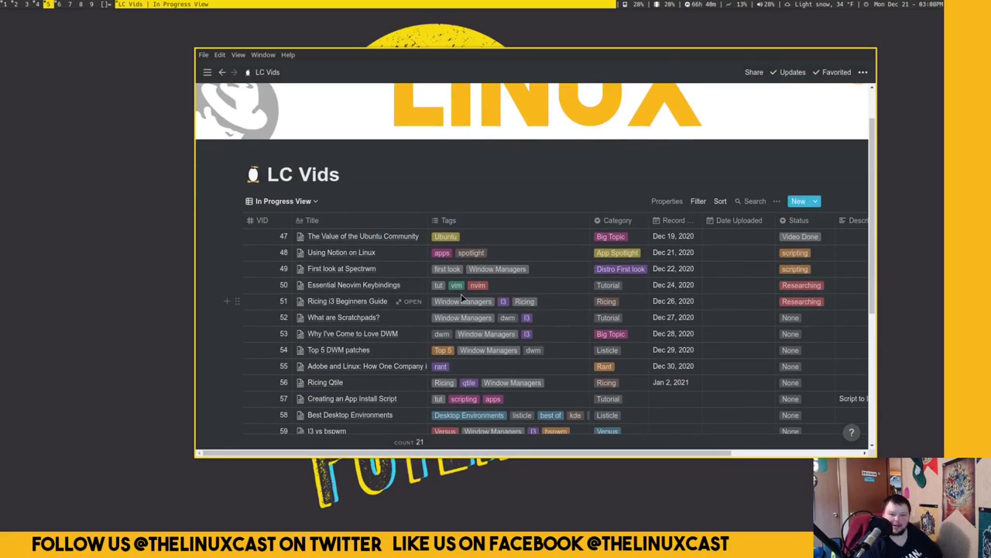